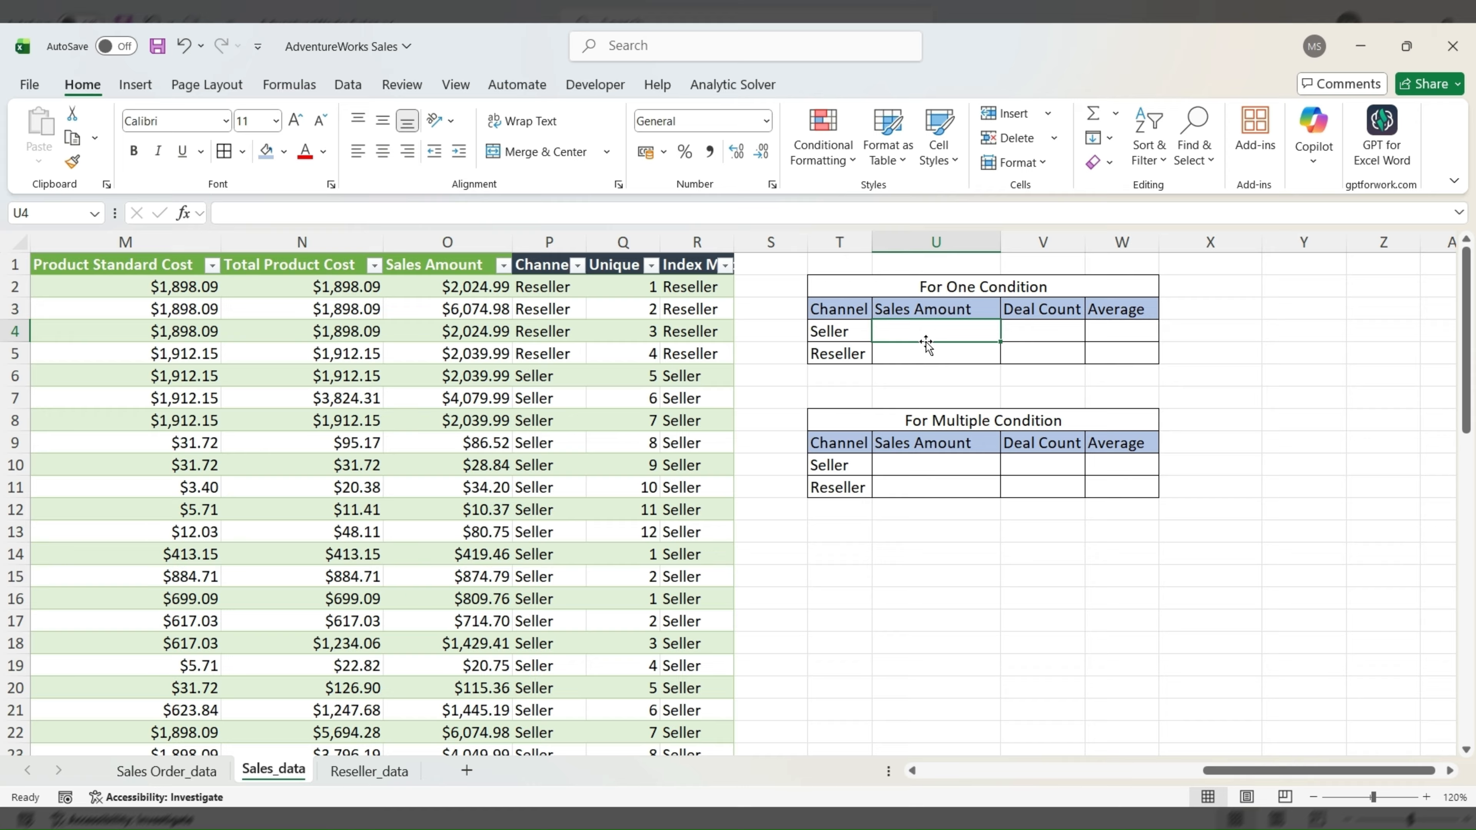
{"action": "key", "text": "Down"}
{"action": "key", "text": "Down"}
{"action": "key", "text": "Down"}
{"action": "key", "text": "Up"}
{"action": "key", "text": "Up"}
{"action": "key", "text": "Up"}
{"action": "key", "text": "Down"}
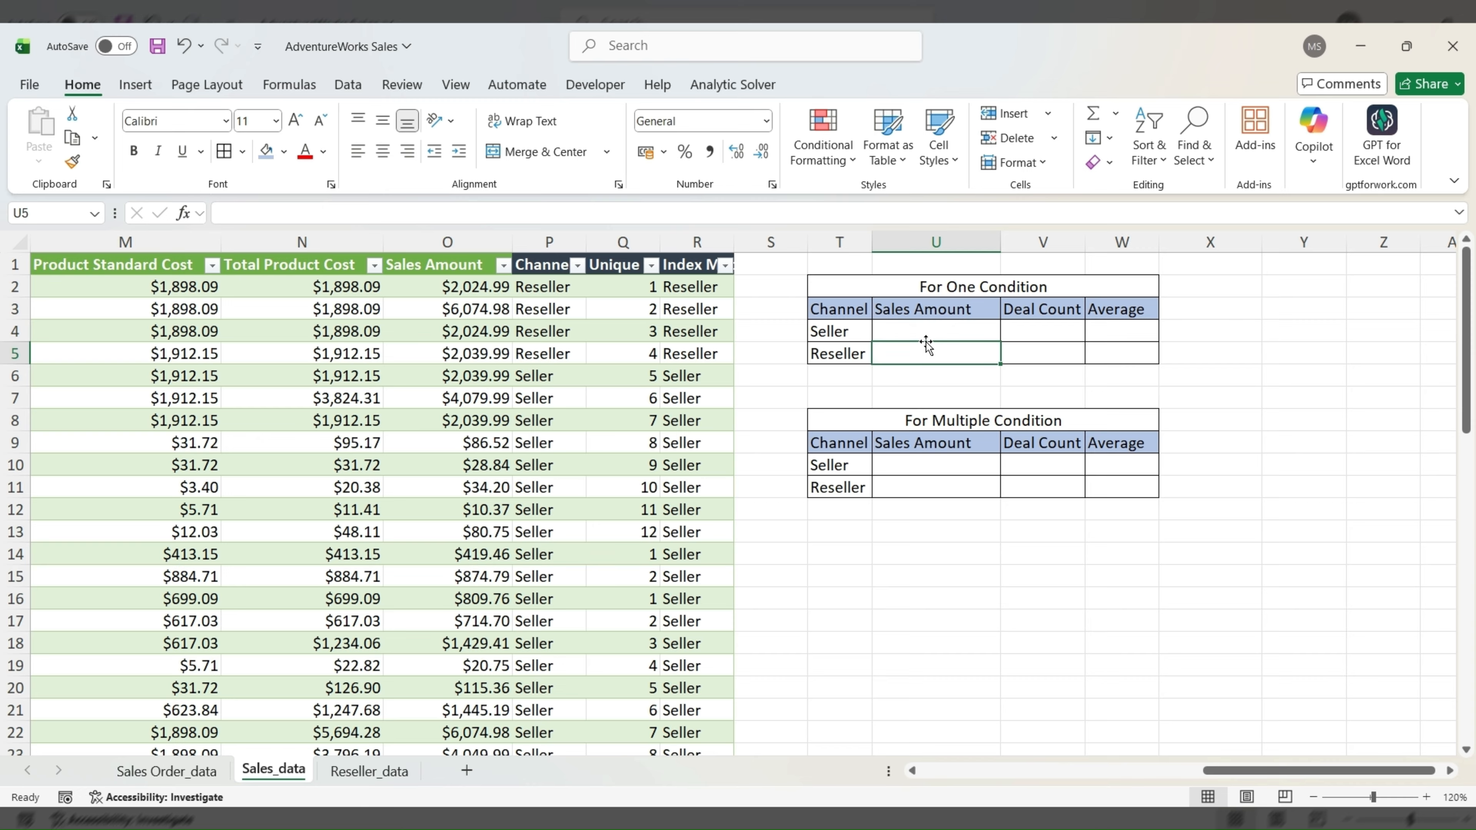
{"action": "key", "text": "Down"}
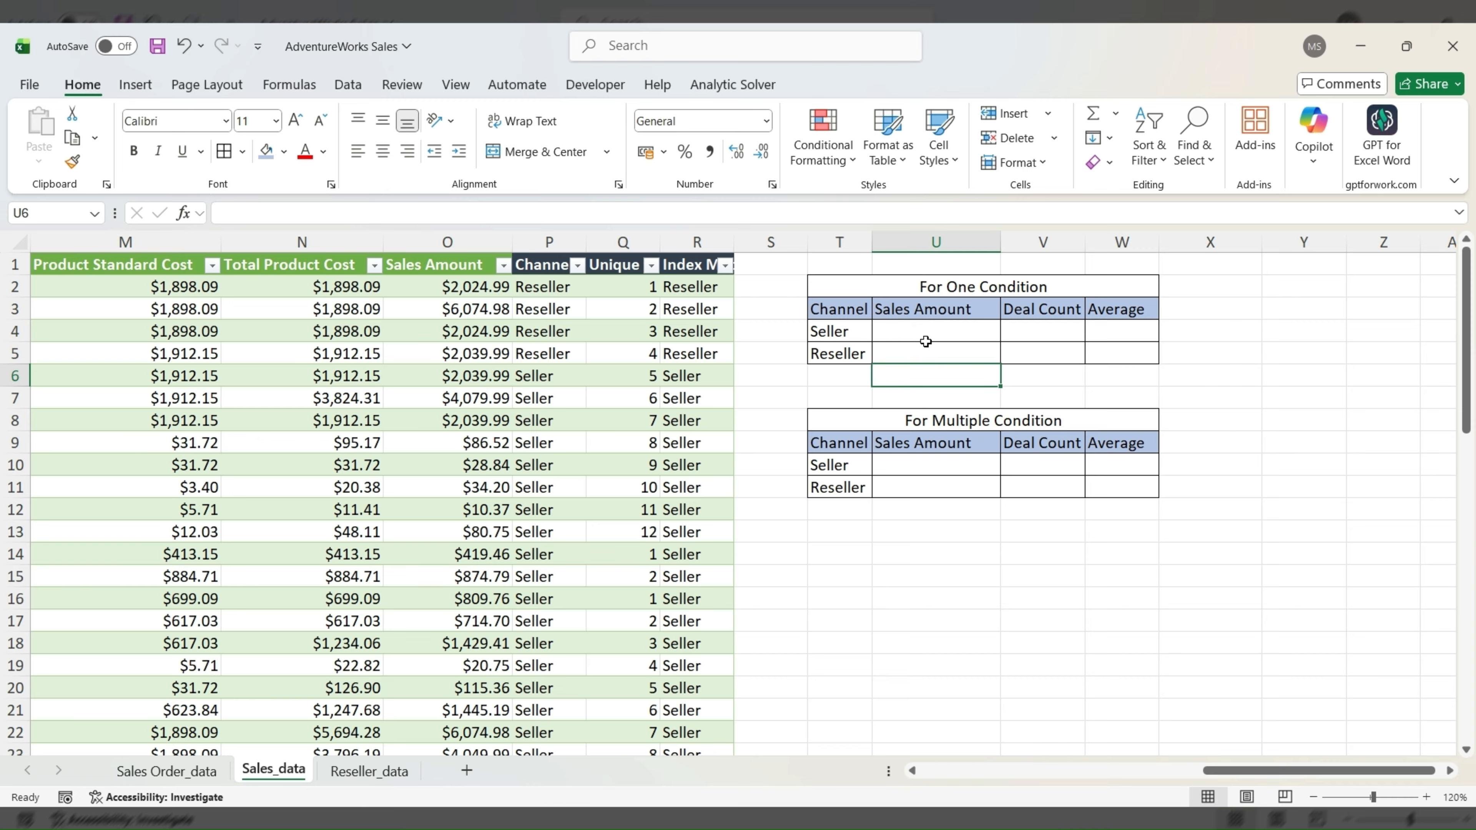
Enter =SUMIF(P:P,T4,O:O) in U4 for the Seller sales amount and fill the formula down to U5.
{"action": "left_click", "coordinate": [926, 340]}
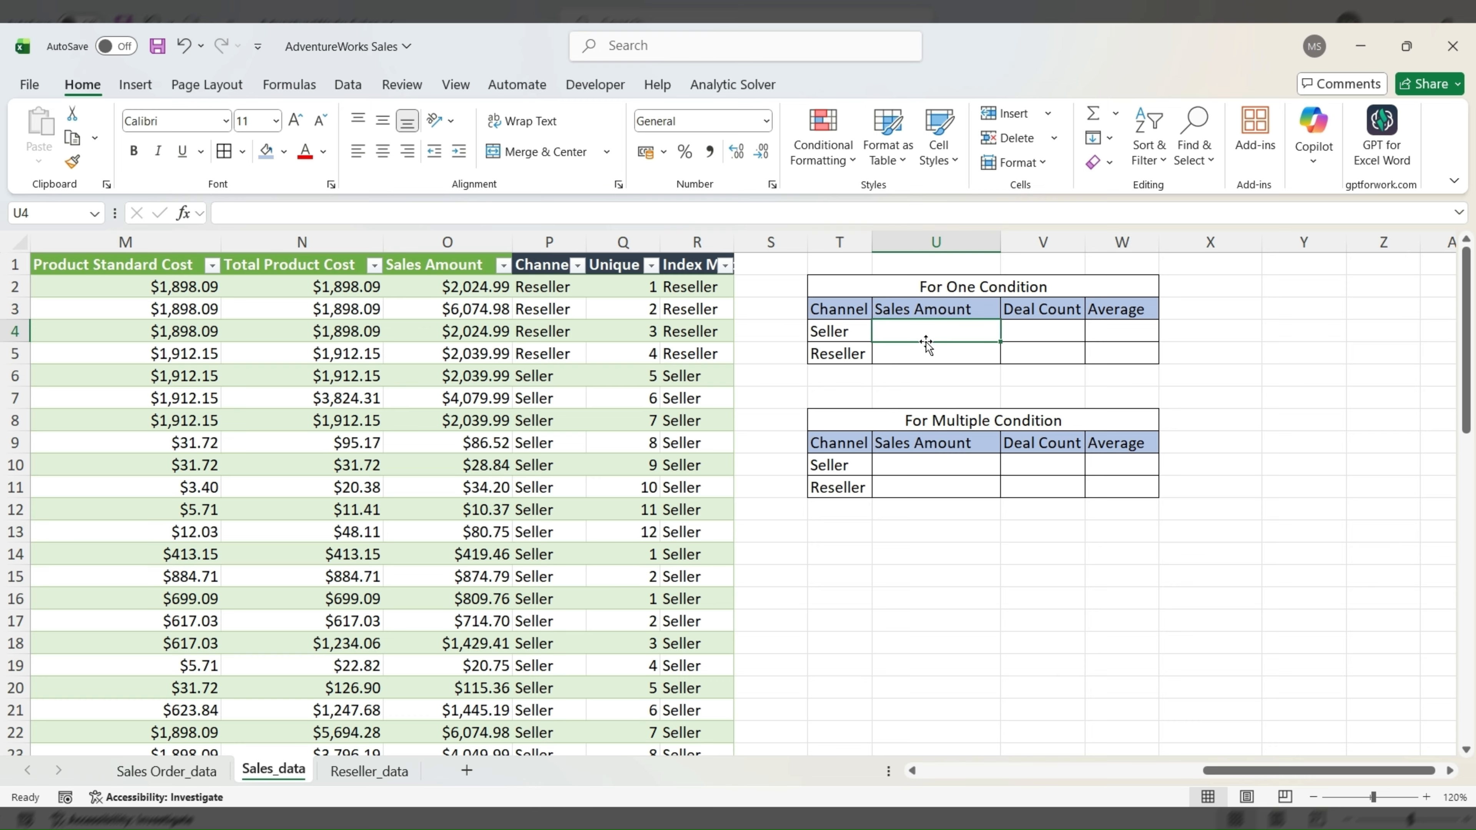
{"action": "type", "text": "=s"}
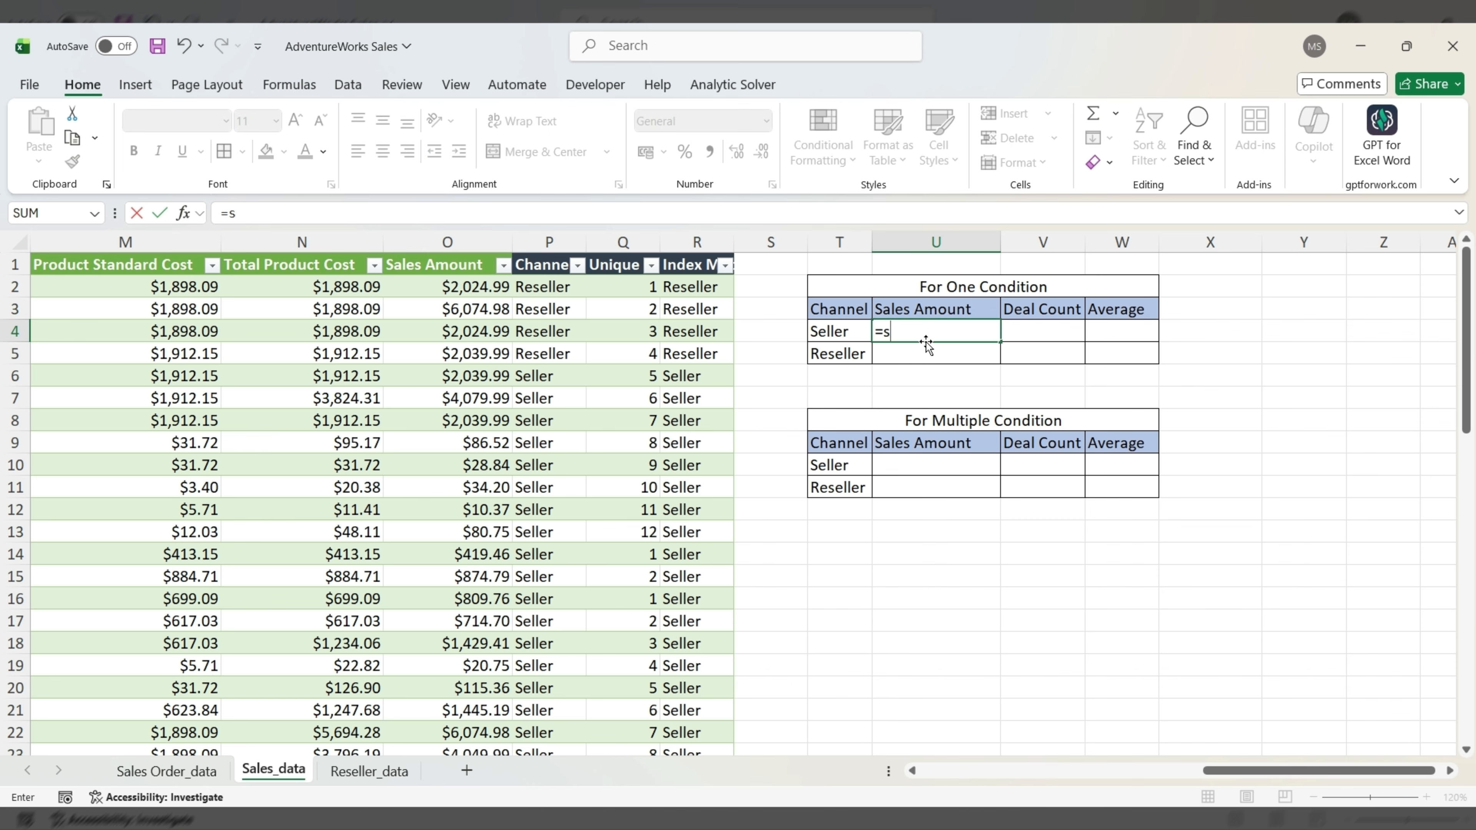
{"action": "type", "text": "umi"}
{"action": "key", "text": "Tab"}
{"action": "left_click", "coordinate": [540, 240]}
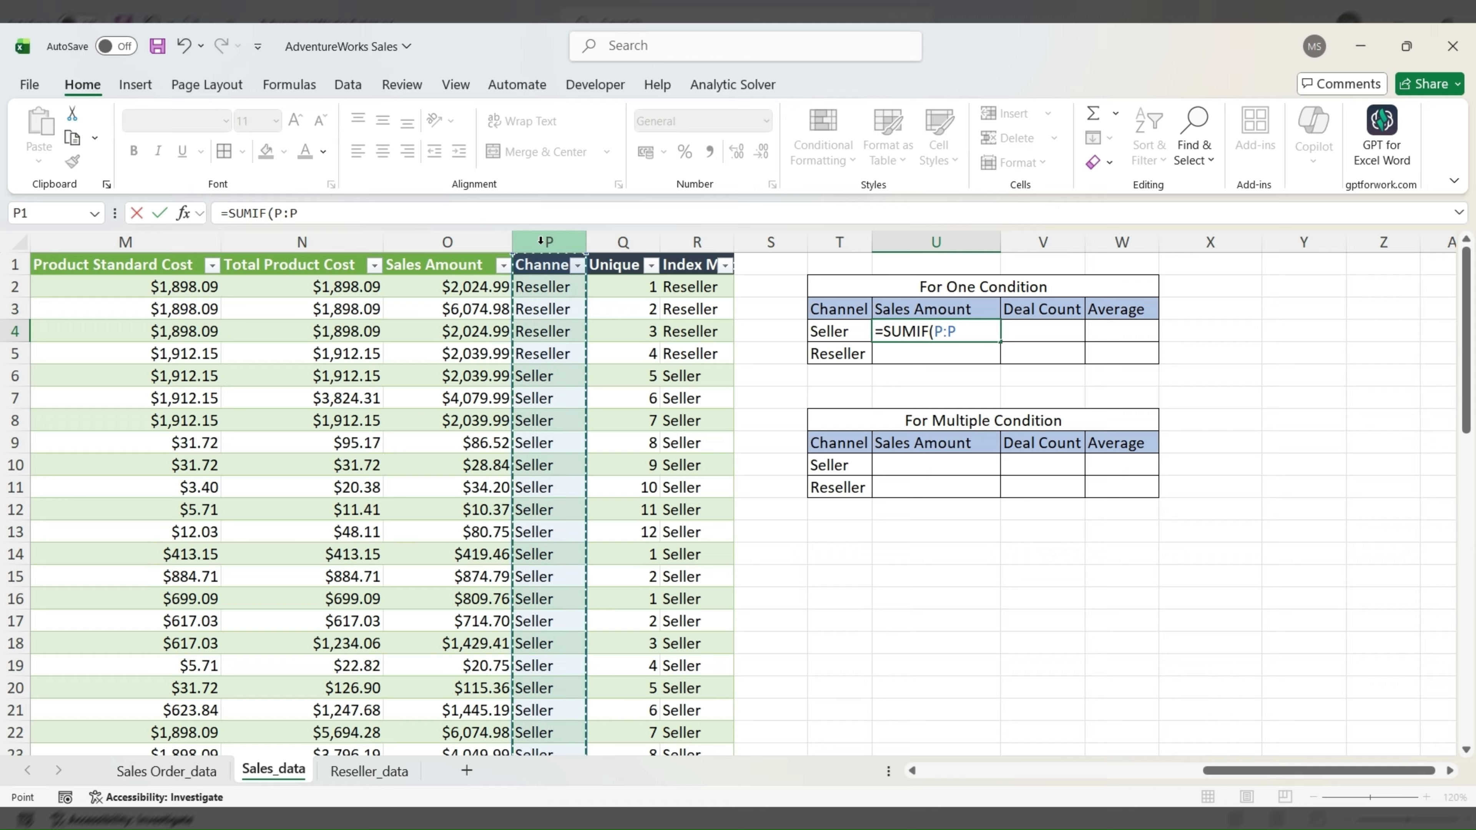
{"action": "type", "text": ","}
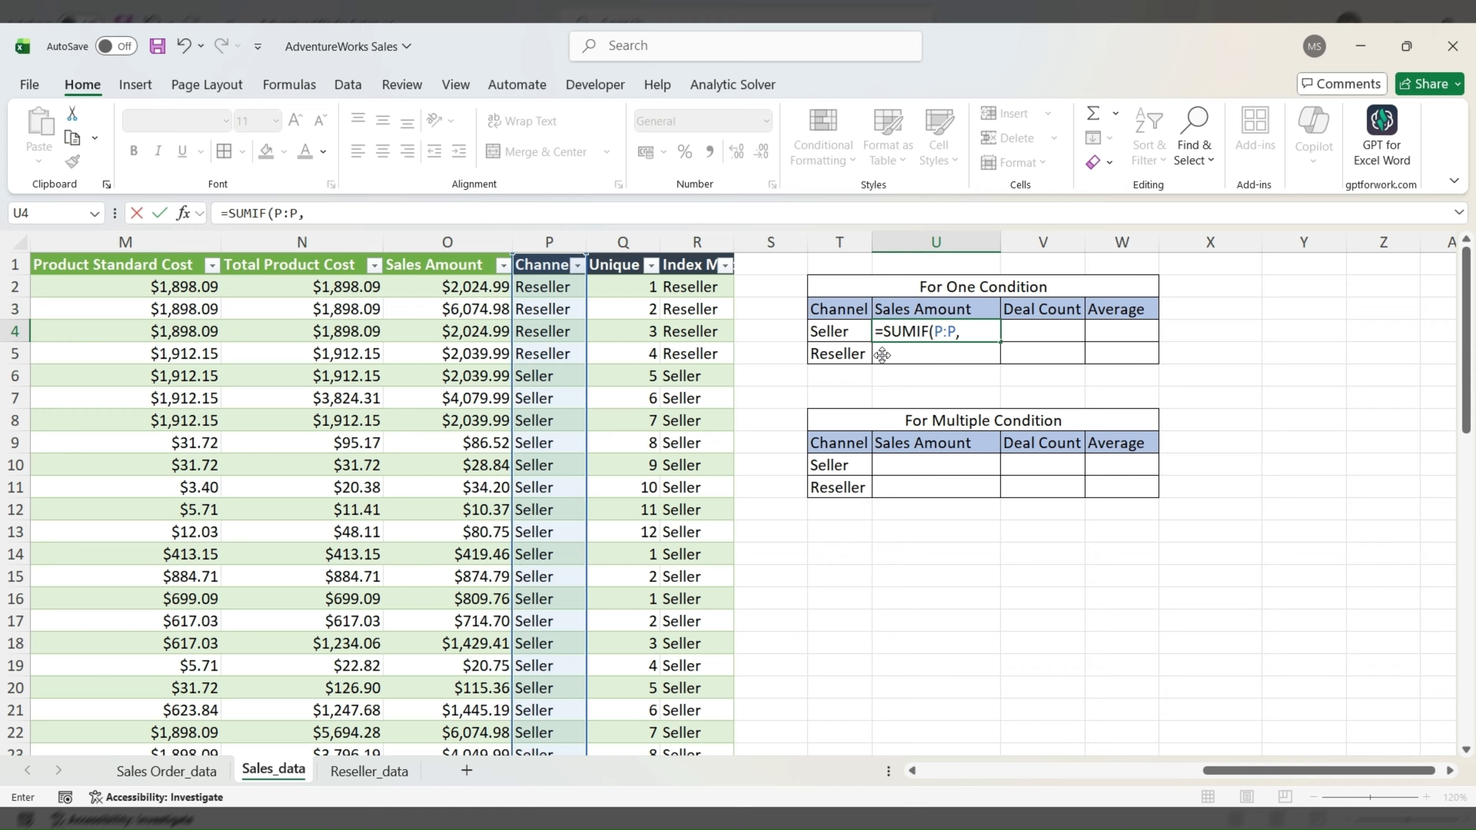
{"action": "left_click", "coordinate": [851, 330]}
{"action": "type", "text": ","}
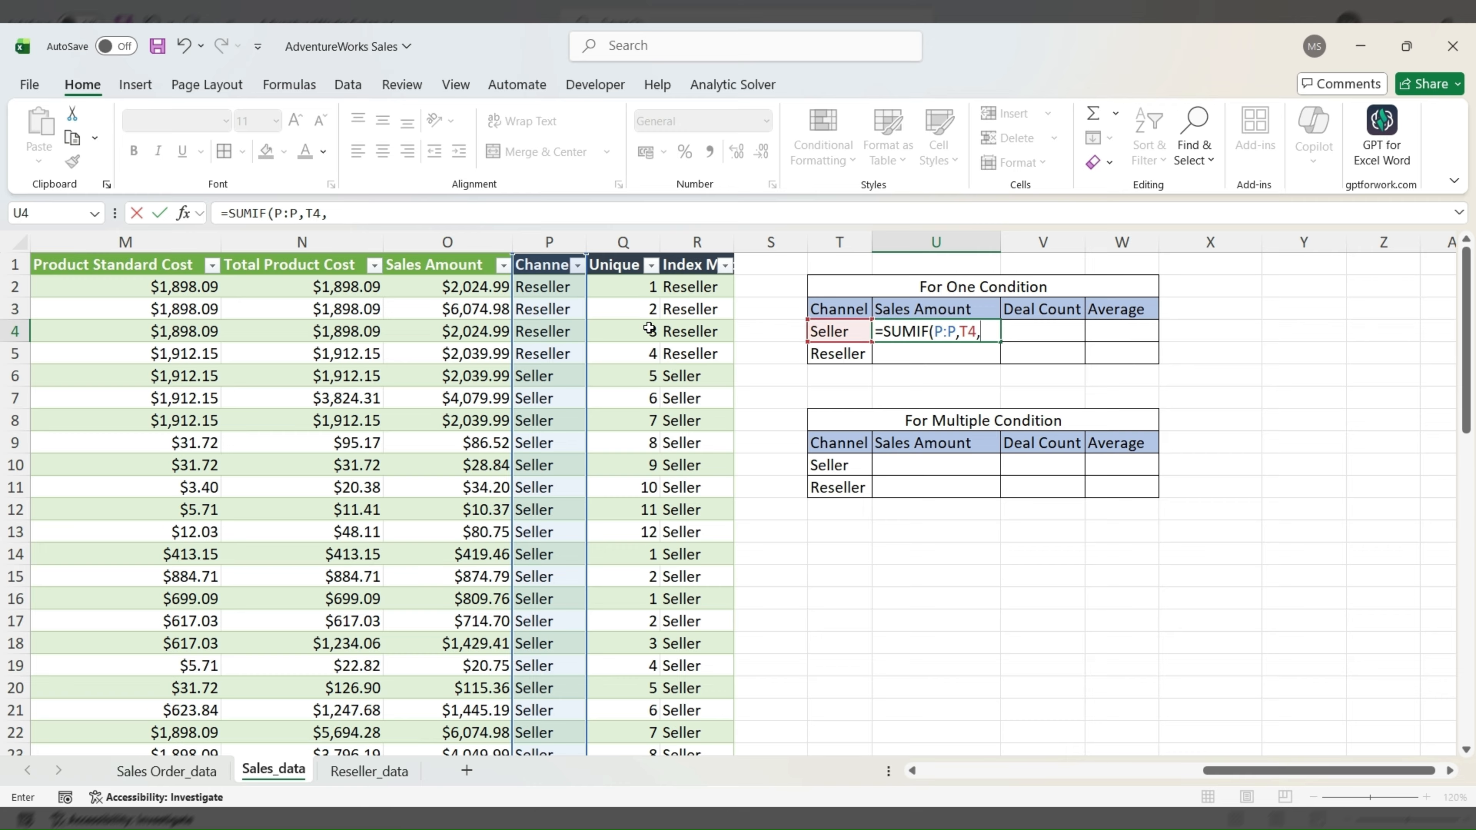
{"action": "left_click", "coordinate": [480, 239]}
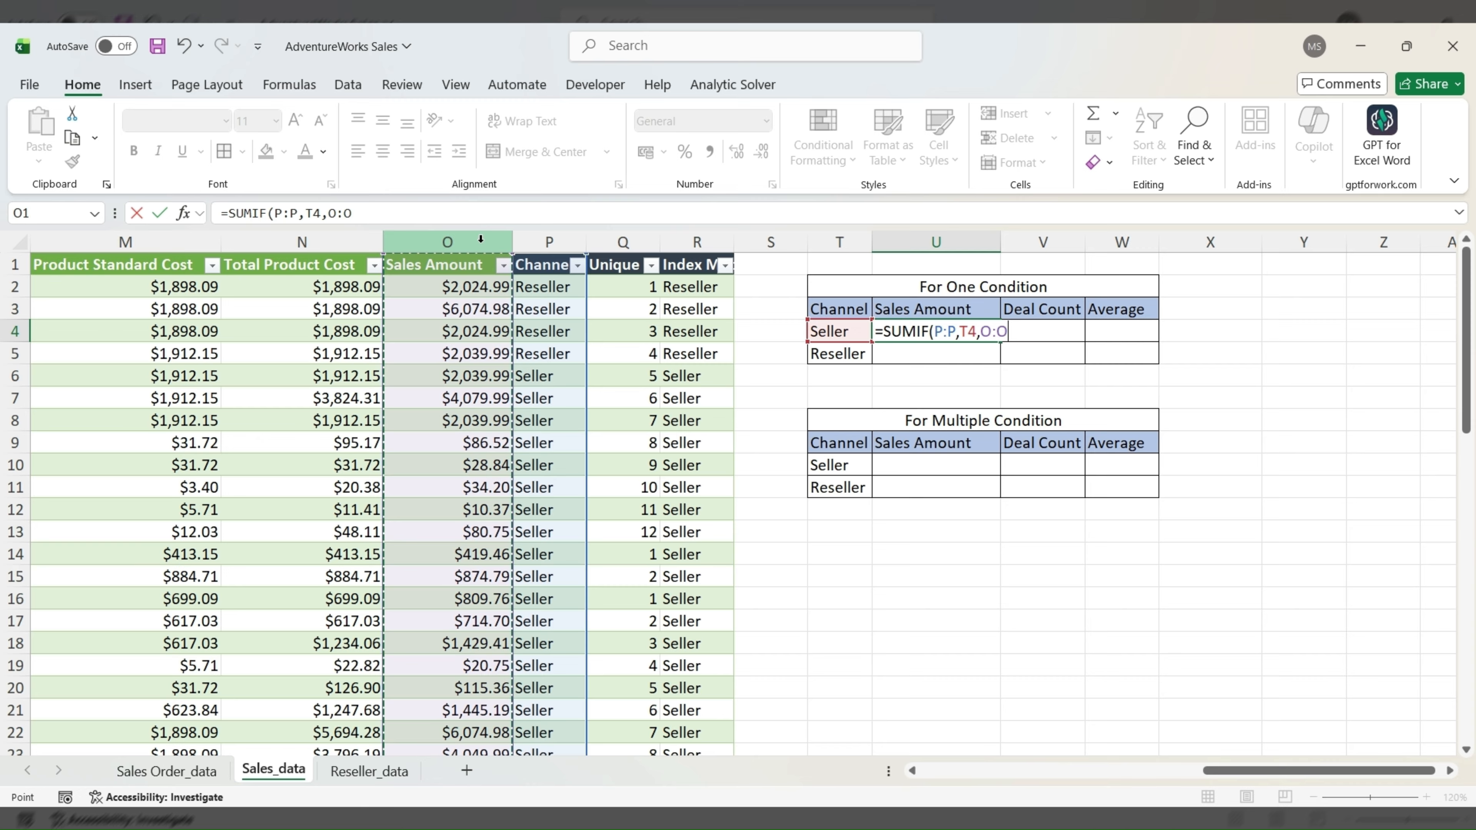
{"action": "type", "text": ")"}
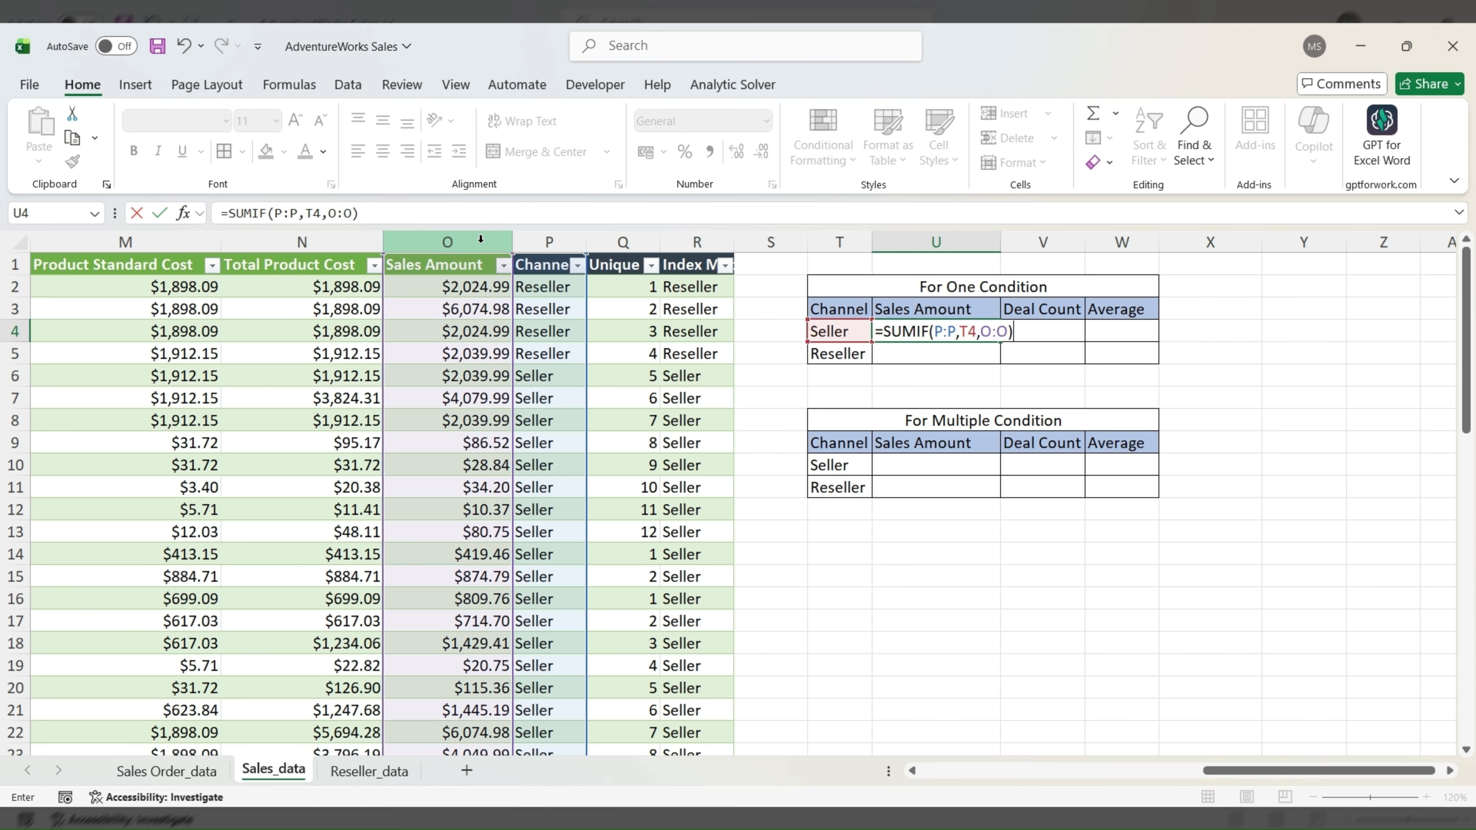
{"action": "key", "text": "ctrl+Return"}
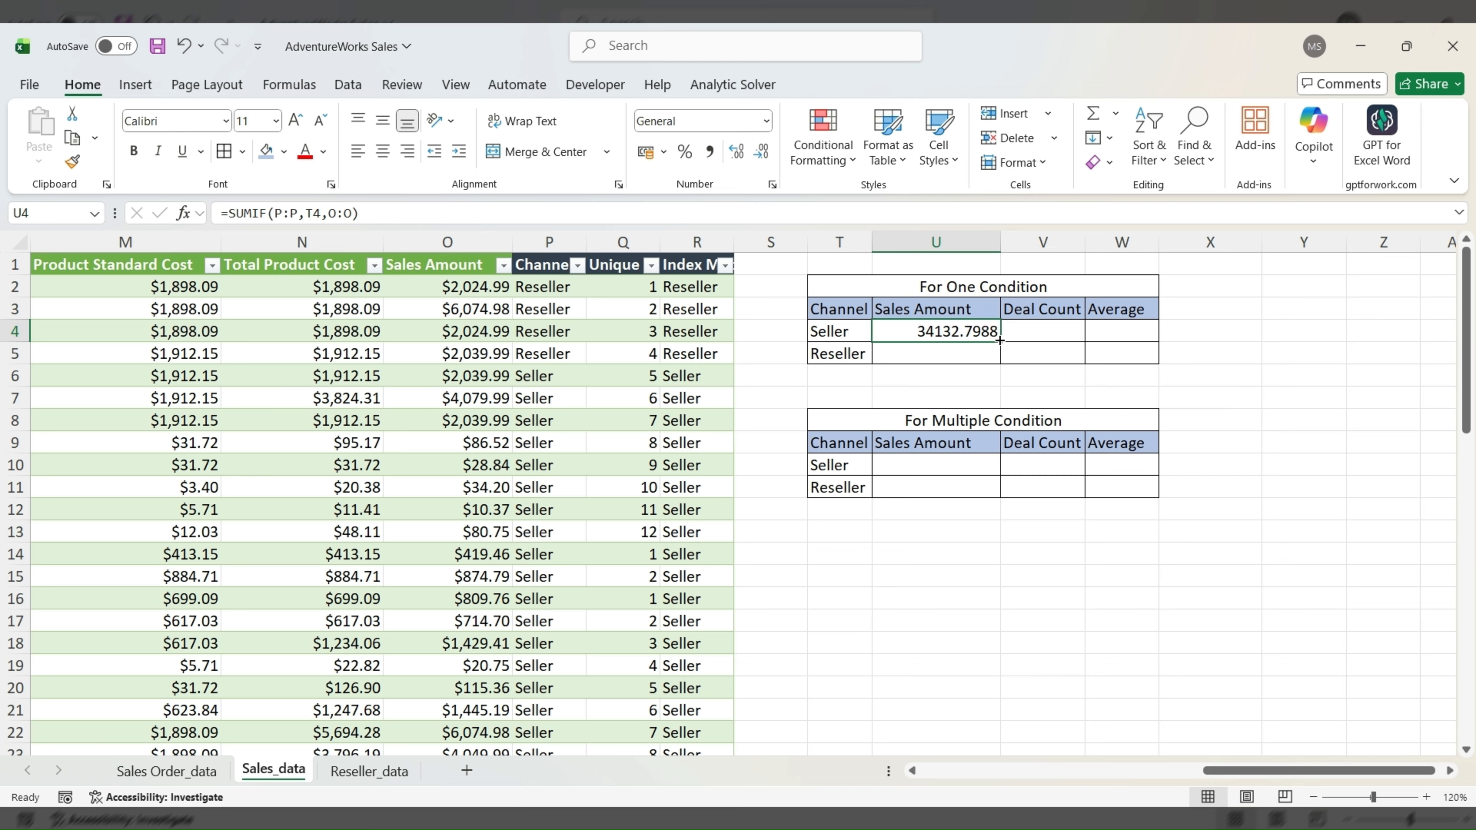
{"action": "left_click_drag", "start_coordinate": [999, 340], "coordinate": [1000, 356]}
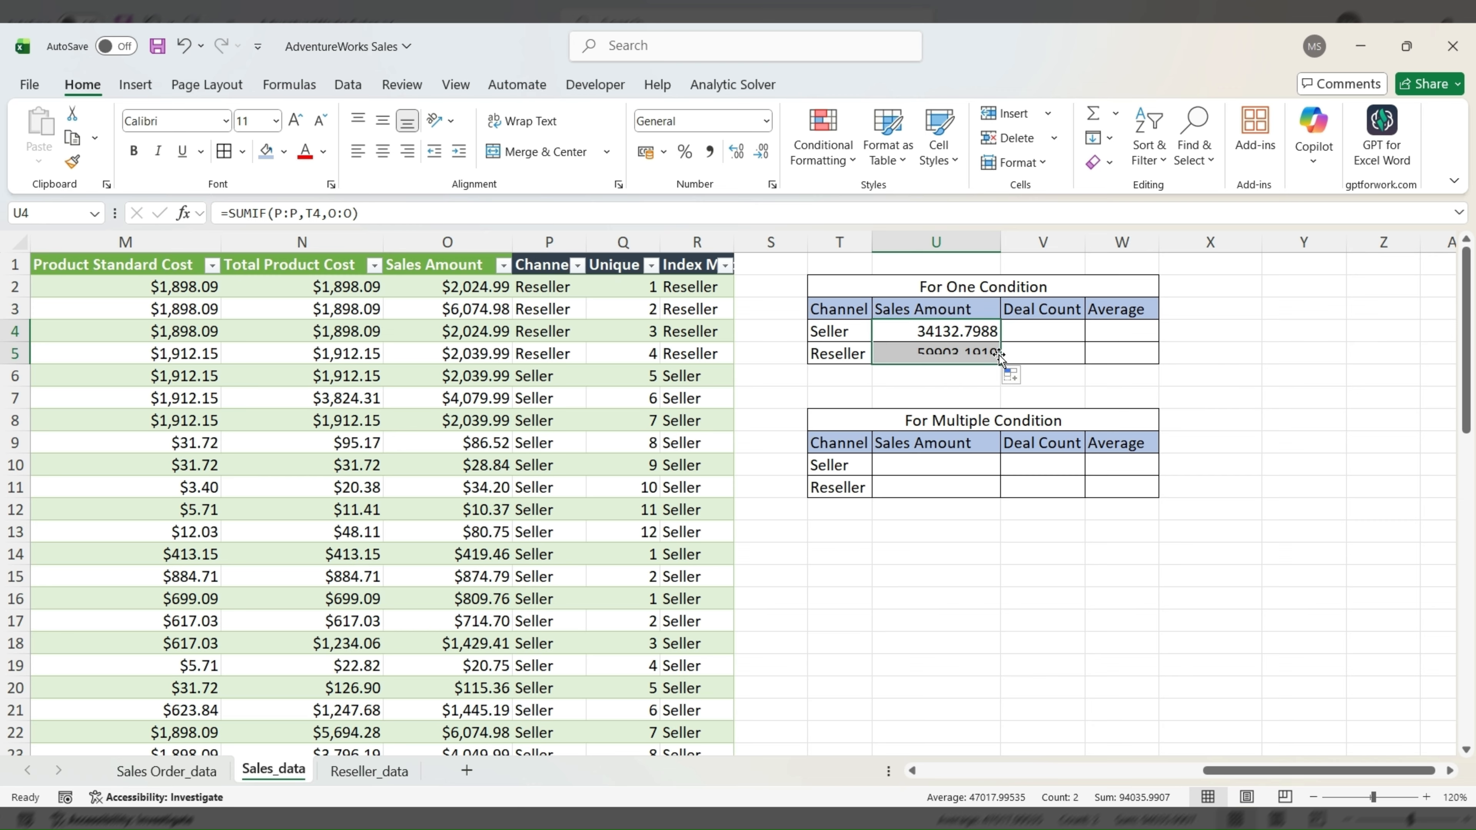
{"action": "left_click", "coordinate": [964, 353]}
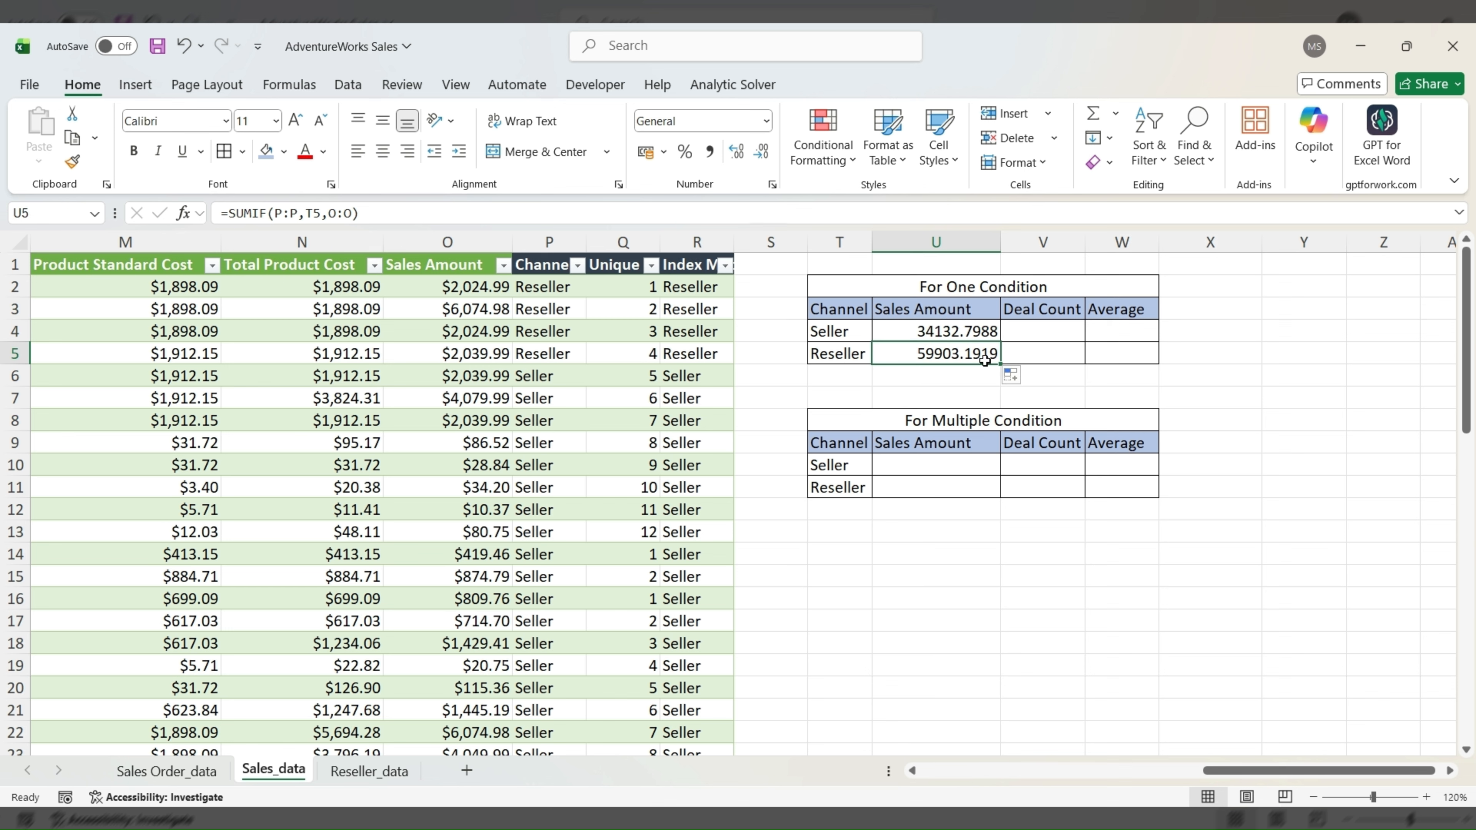
Enter =COUNTIF(P:P,T4) in V4 for the Seller deal count and fill the formula down to V5.
{"action": "key", "text": "Up"}
{"action": "key", "text": "Right"}
{"action": "type", "text": "=cou"}
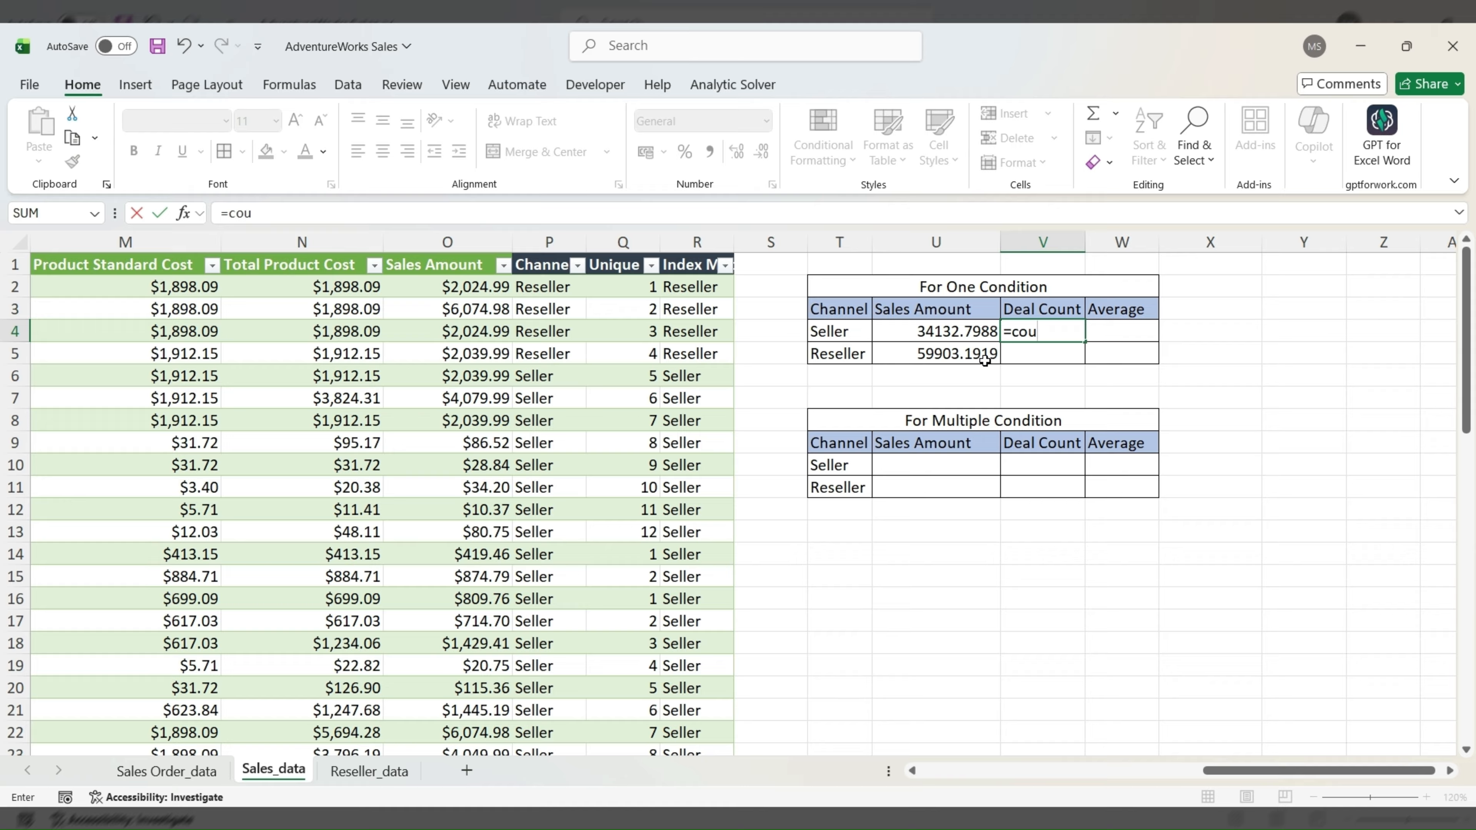
{"action": "key", "text": "Tab"}
{"action": "left_click", "coordinate": [537, 243]}
{"action": "type", "text": ","}
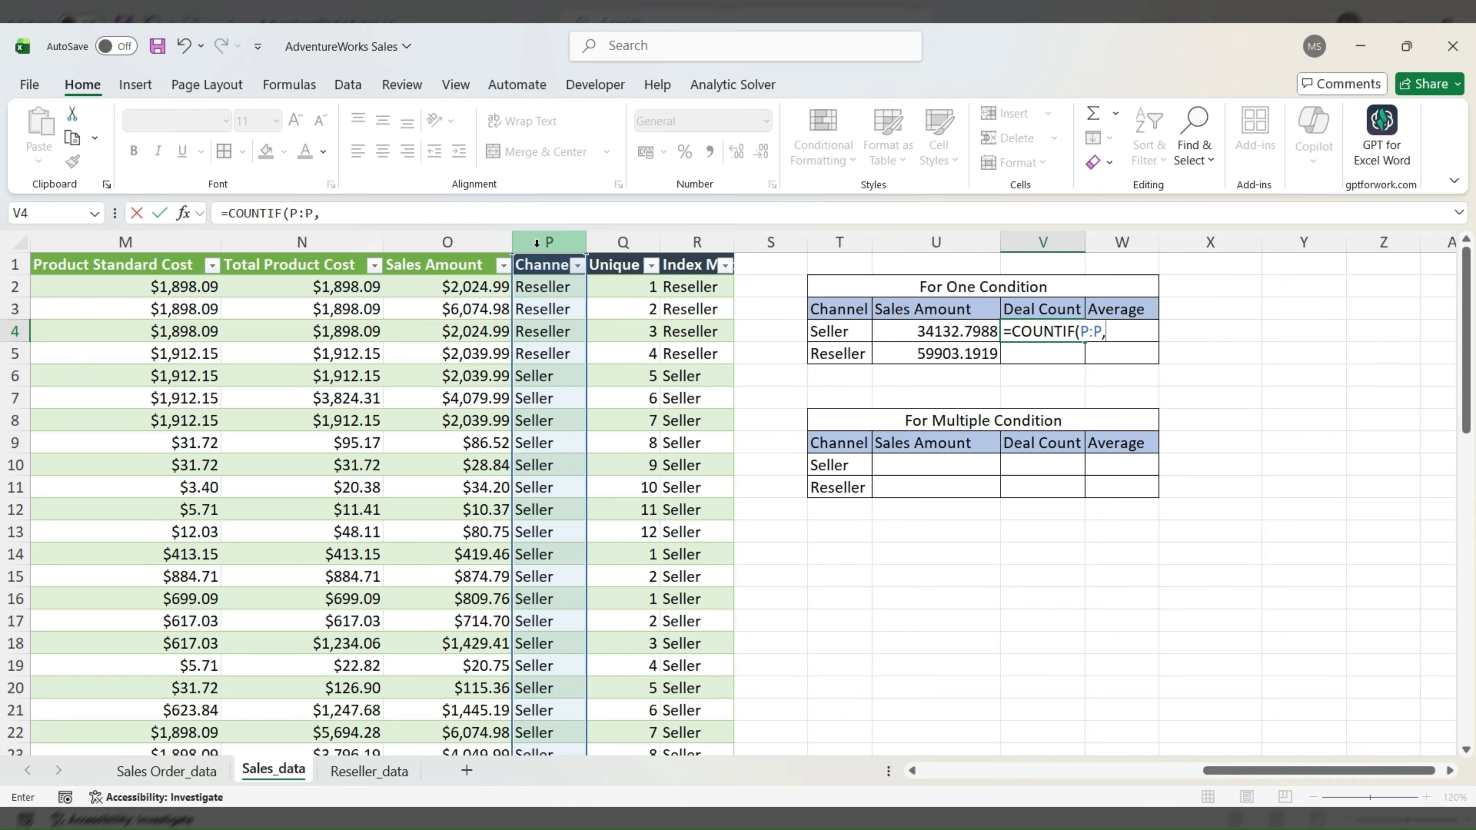
{"action": "left_click", "coordinate": [856, 334]}
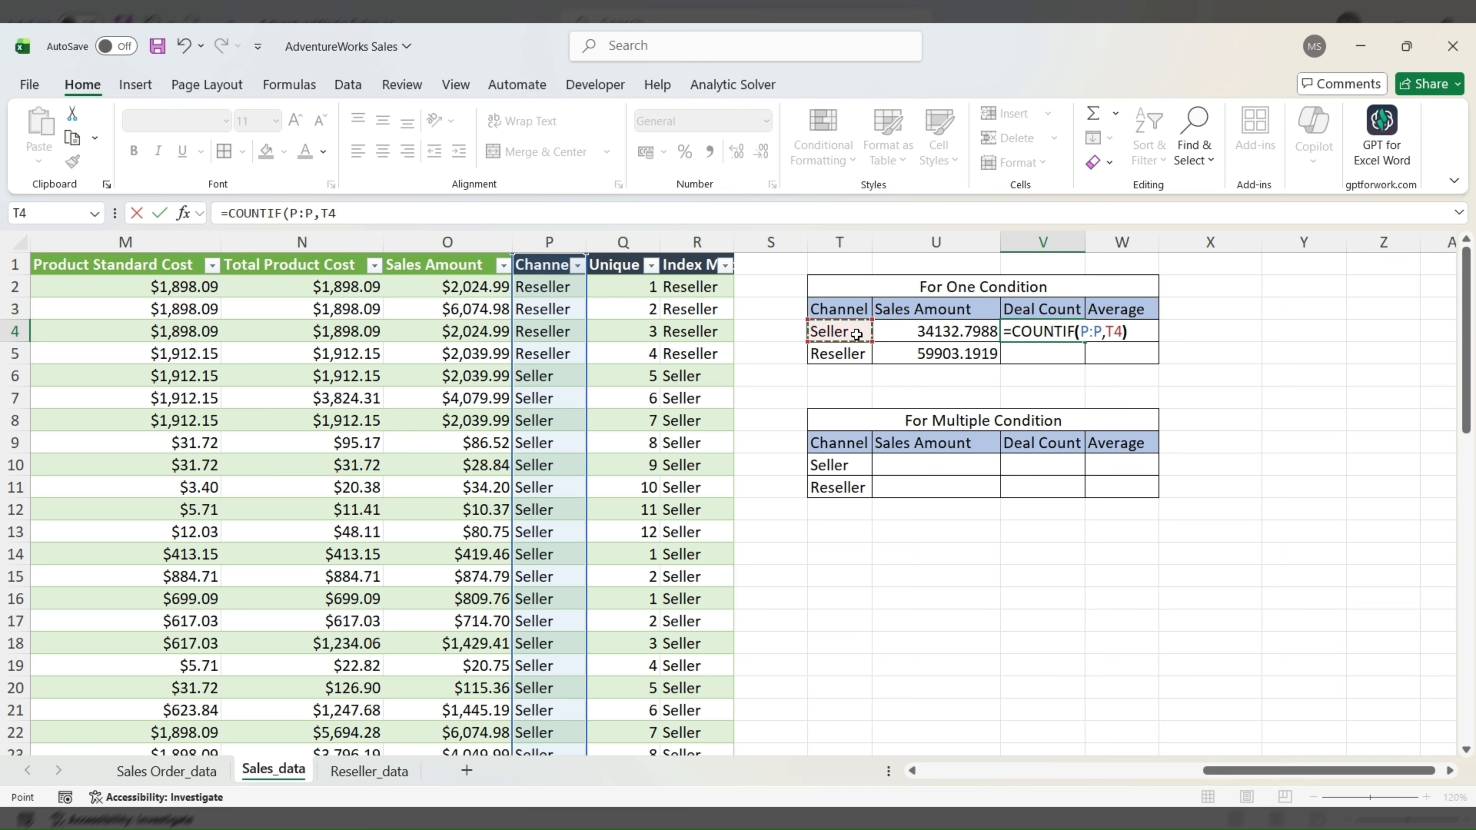
{"action": "key", "text": "Return"}
{"action": "key", "text": "Up"}
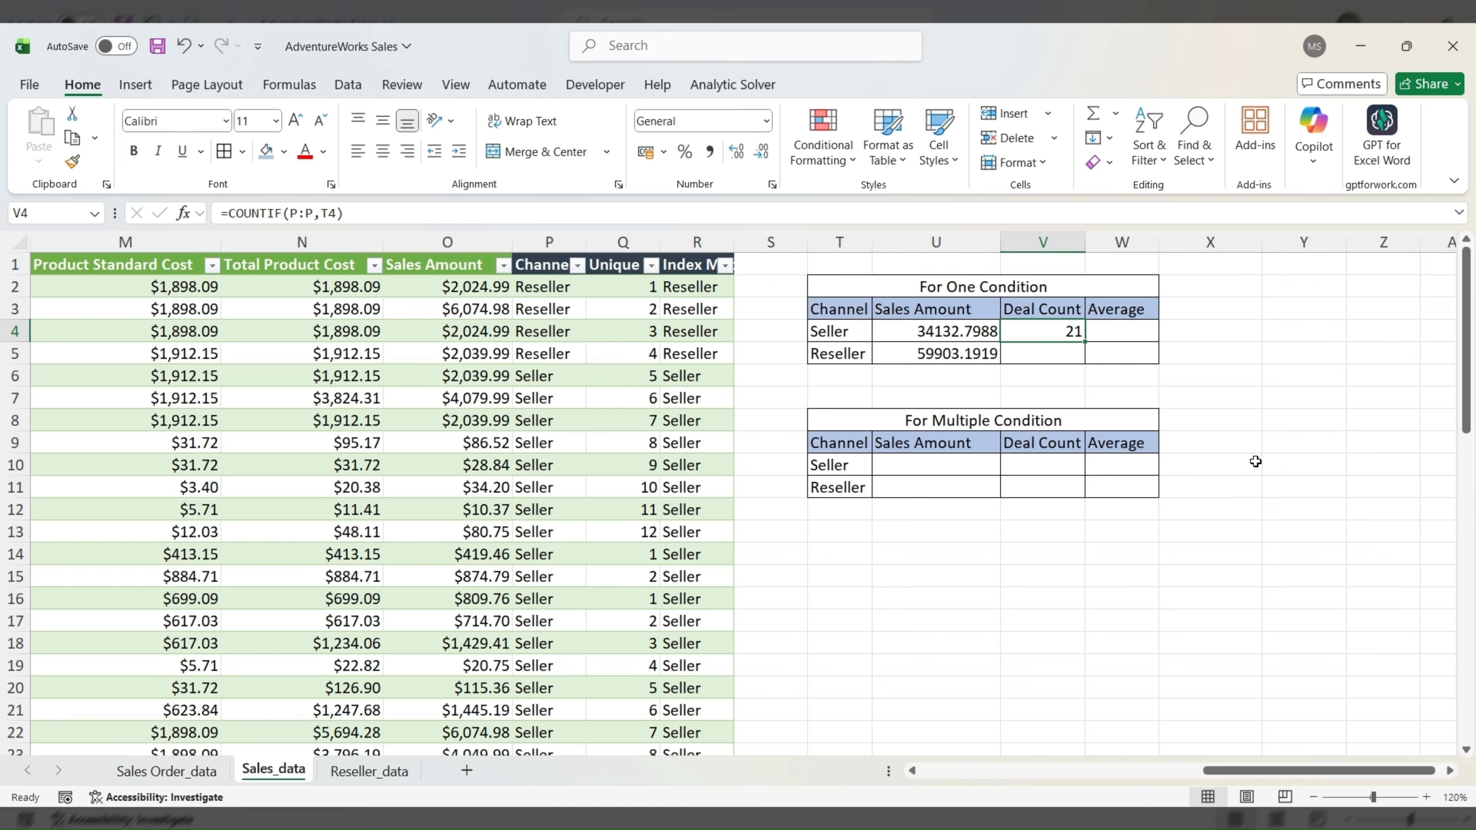
{"action": "left_click_drag", "start_coordinate": [1084, 343], "coordinate": [1082, 358]}
{"action": "left_click", "coordinate": [1061, 333]}
Enter =AVERAGEIF(P:P,T4) in W4 for the Seller average in the one-condition table.
{"action": "left_click", "coordinate": [1125, 337]}
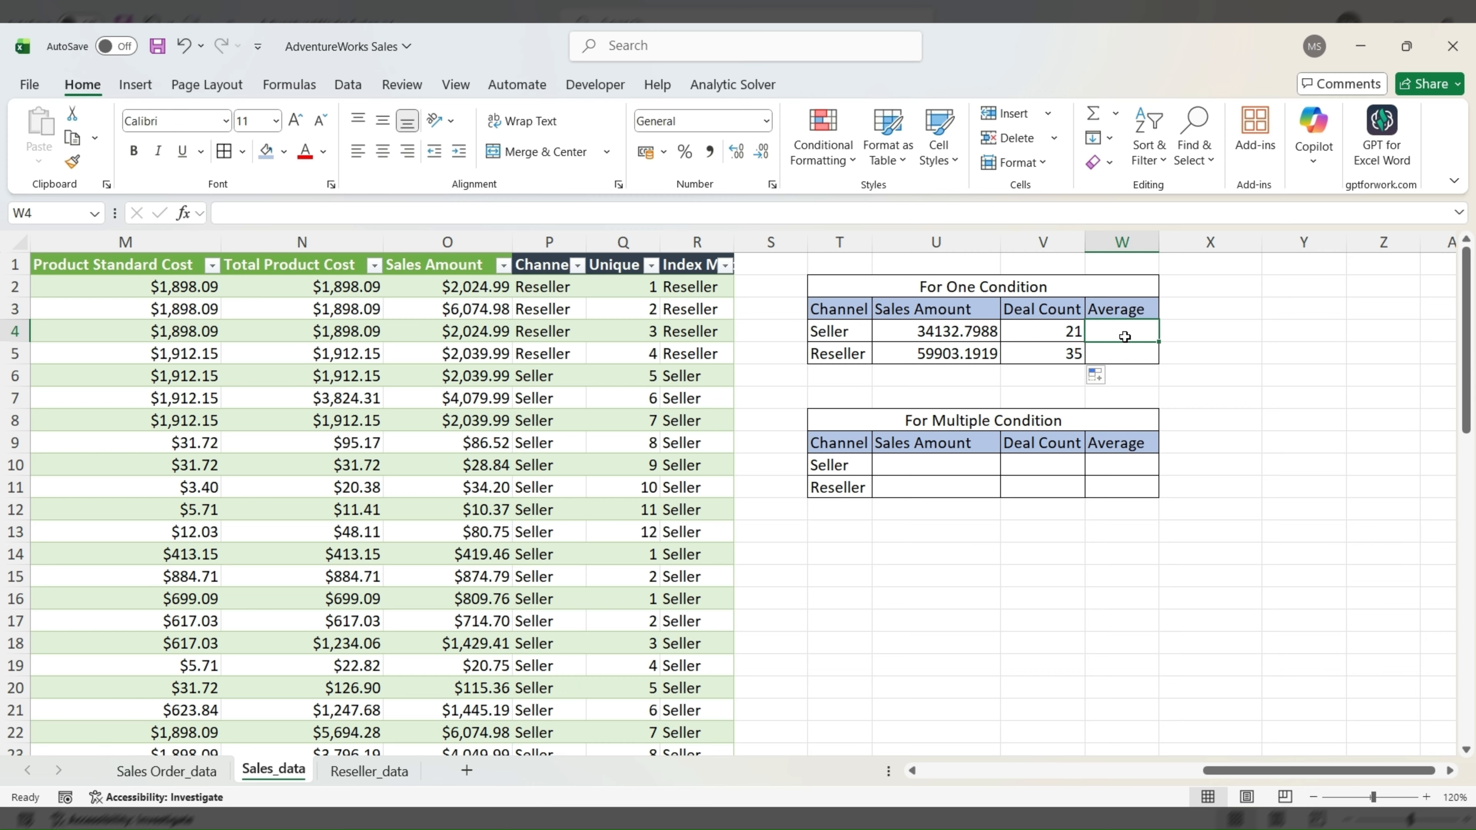
{"action": "type", "text": "=Aver"}
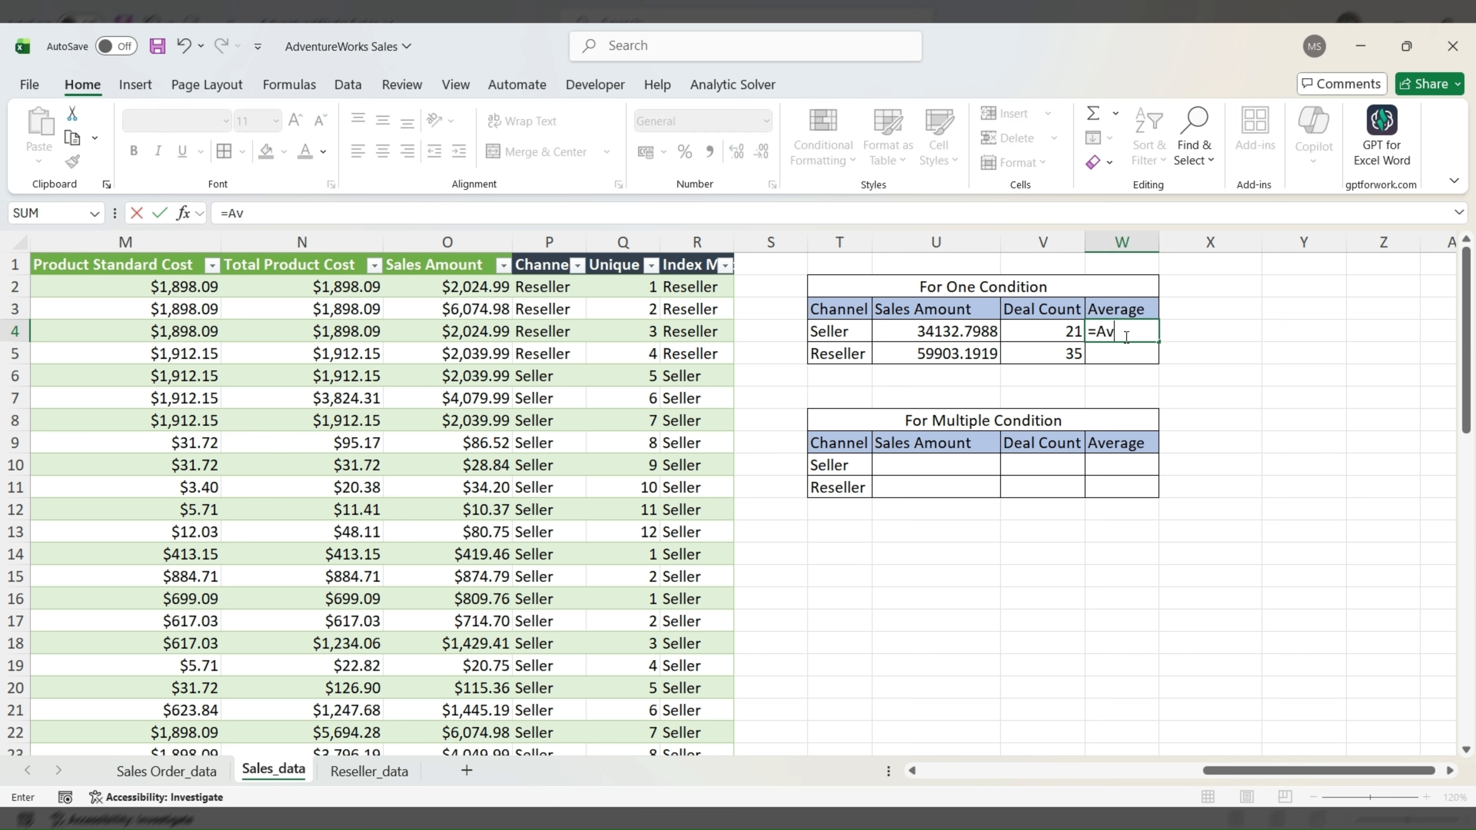
{"action": "key", "text": "Down"}
{"action": "key", "text": "Down"}
{"action": "key", "text": "Tab"}
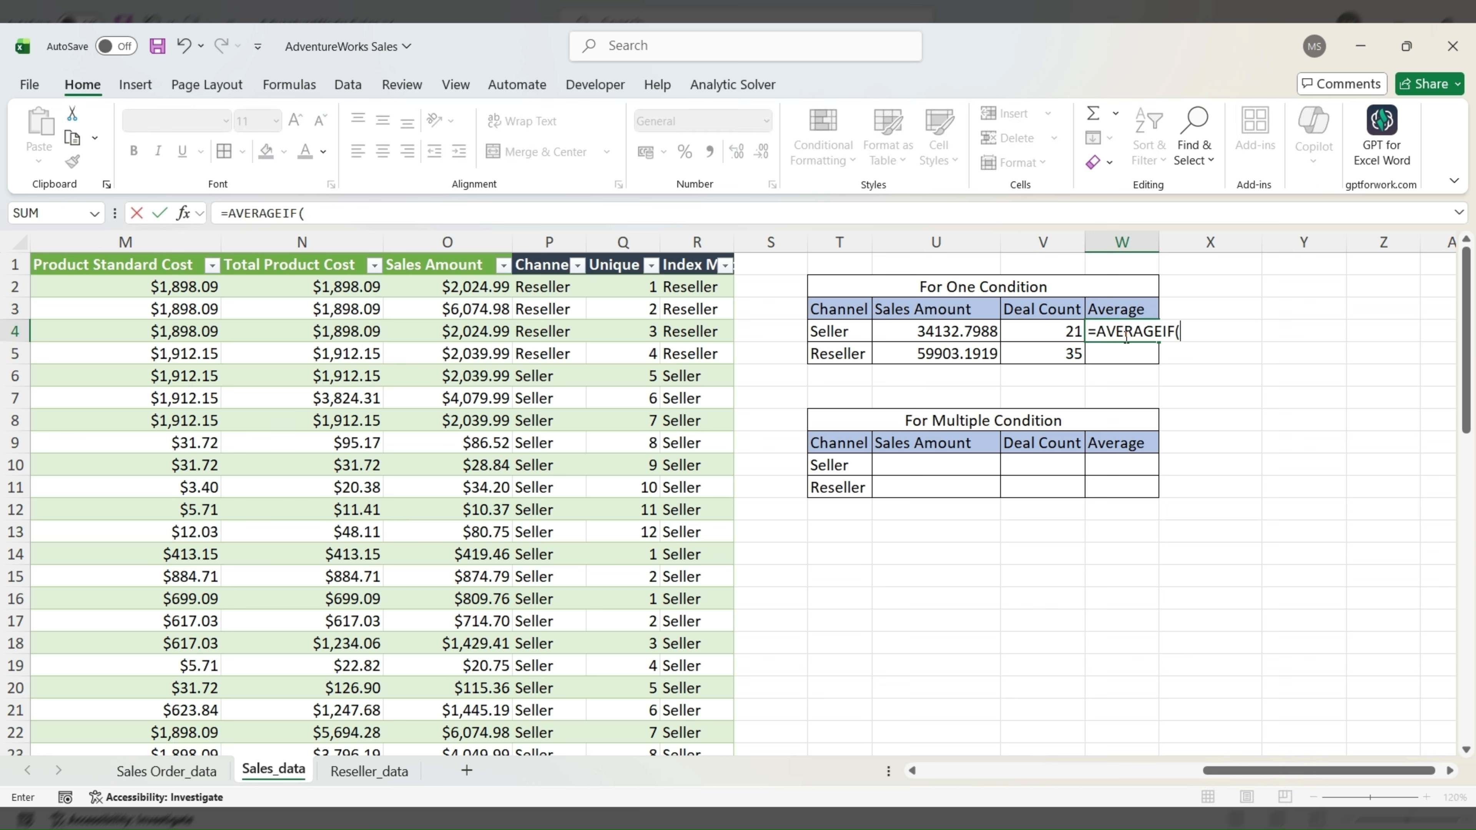
{"action": "left_click", "coordinate": [548, 240]}
{"action": "type", "text": ","}
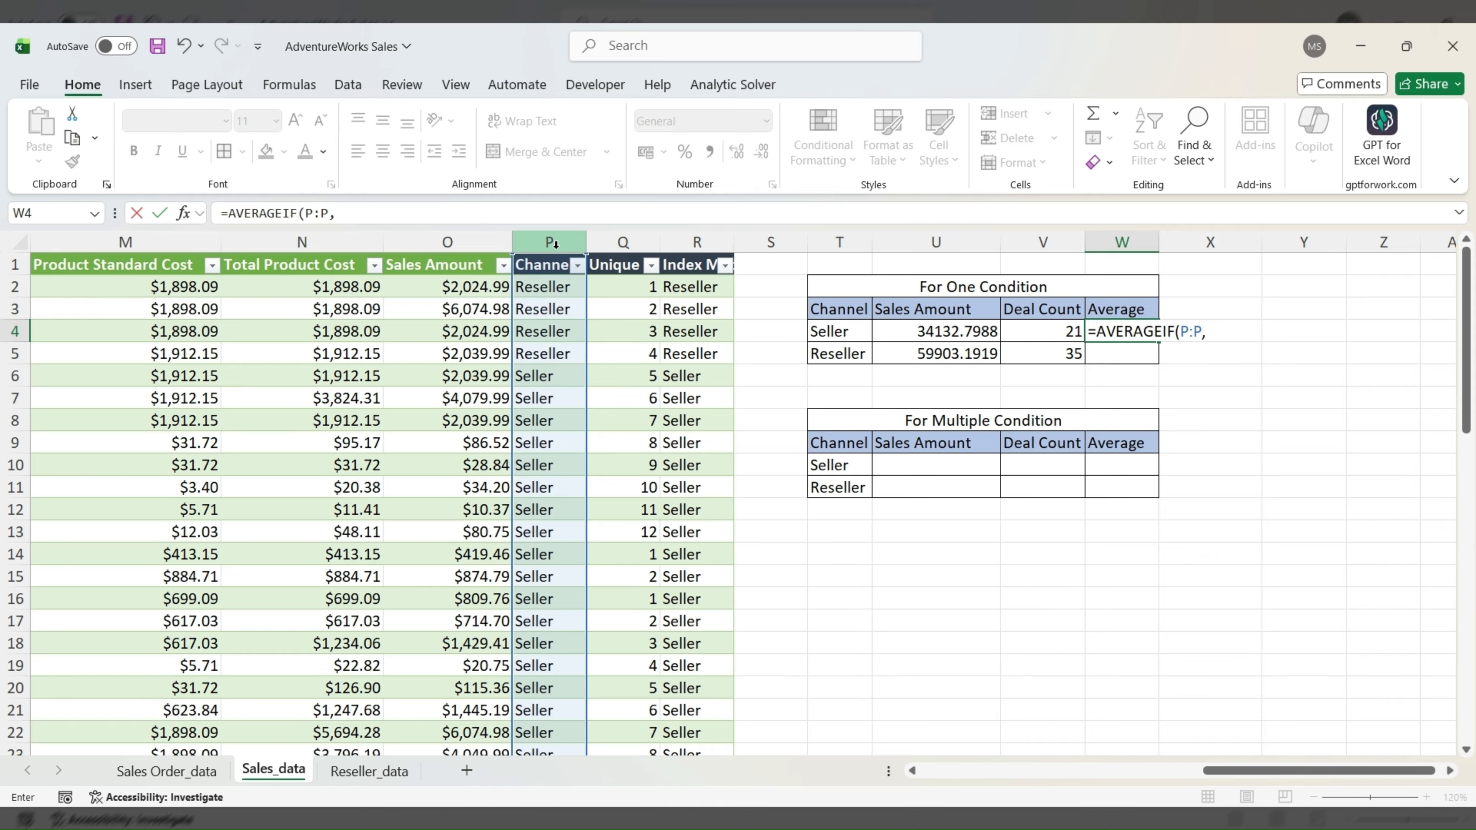
{"action": "left_click", "coordinate": [843, 332]}
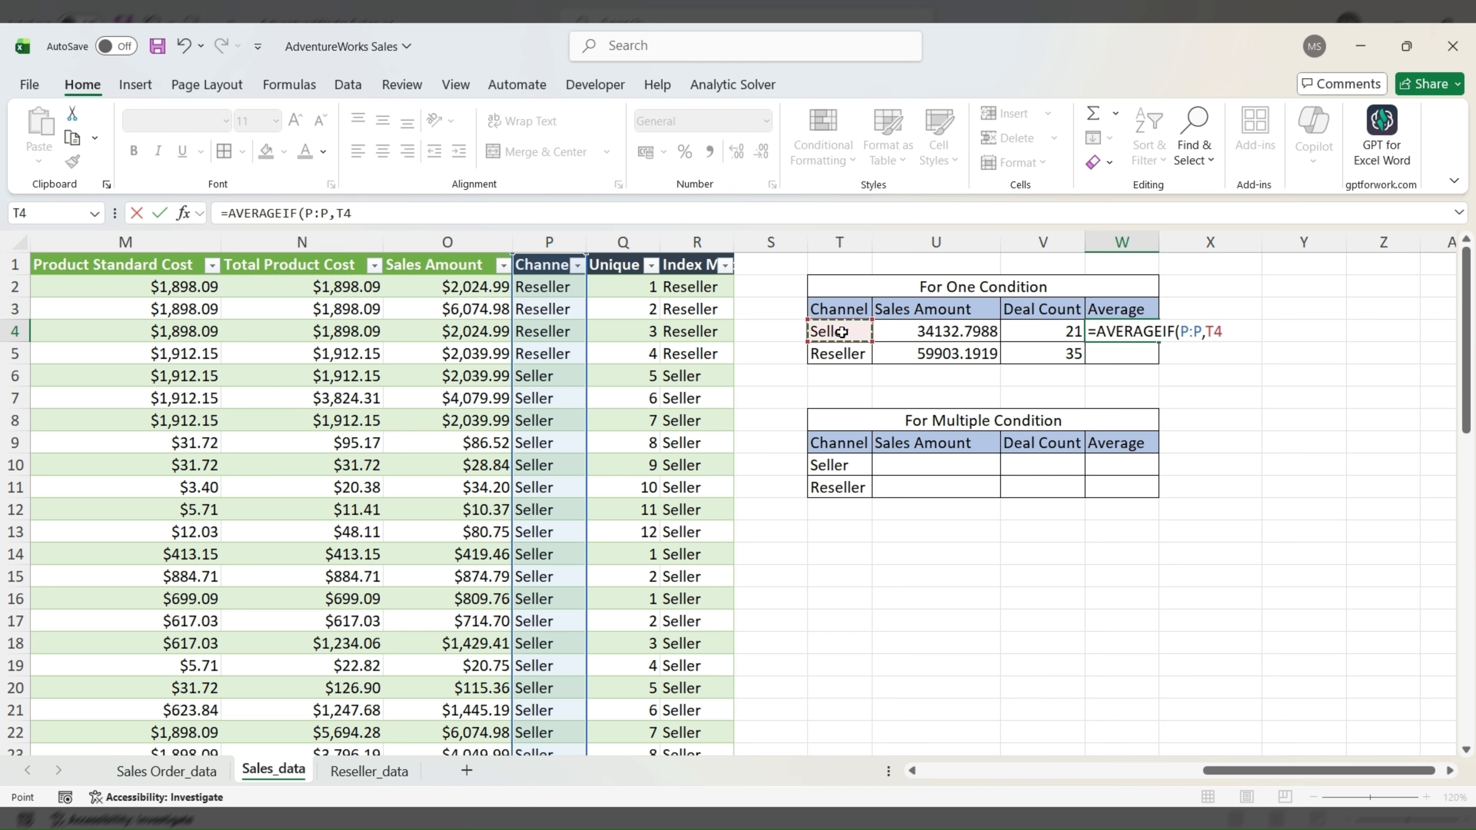
{"action": "type", "text": ","}
{"action": "key", "text": "BackSpace"}
{"action": "type", "text": ")"}
{"action": "key", "text": "ctrl+Return"}
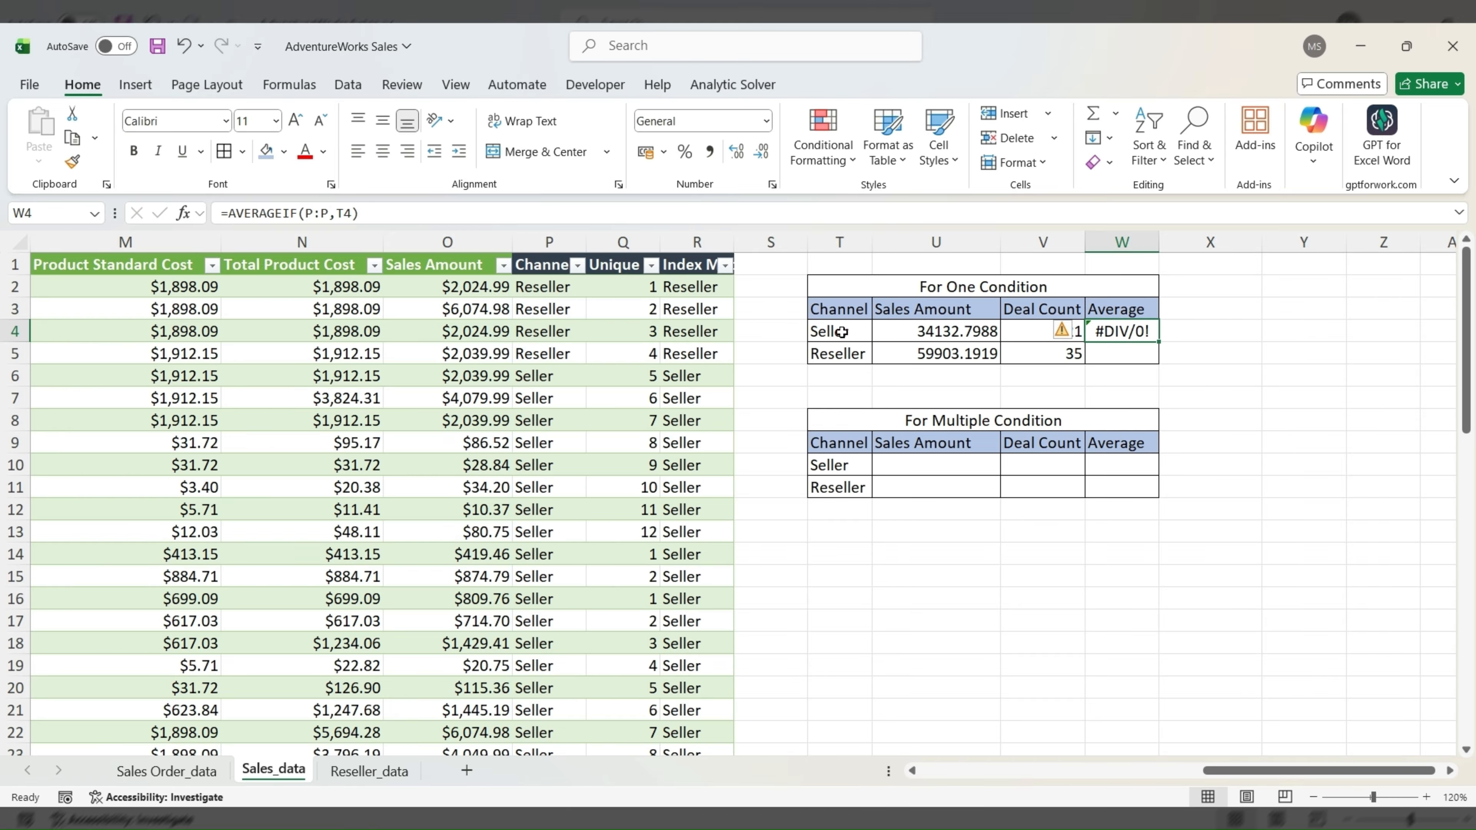
Add column O as the average range in W4's AVERAGEIF formula and fill it down to W5.
{"action": "left_click", "coordinate": [323, 214]}
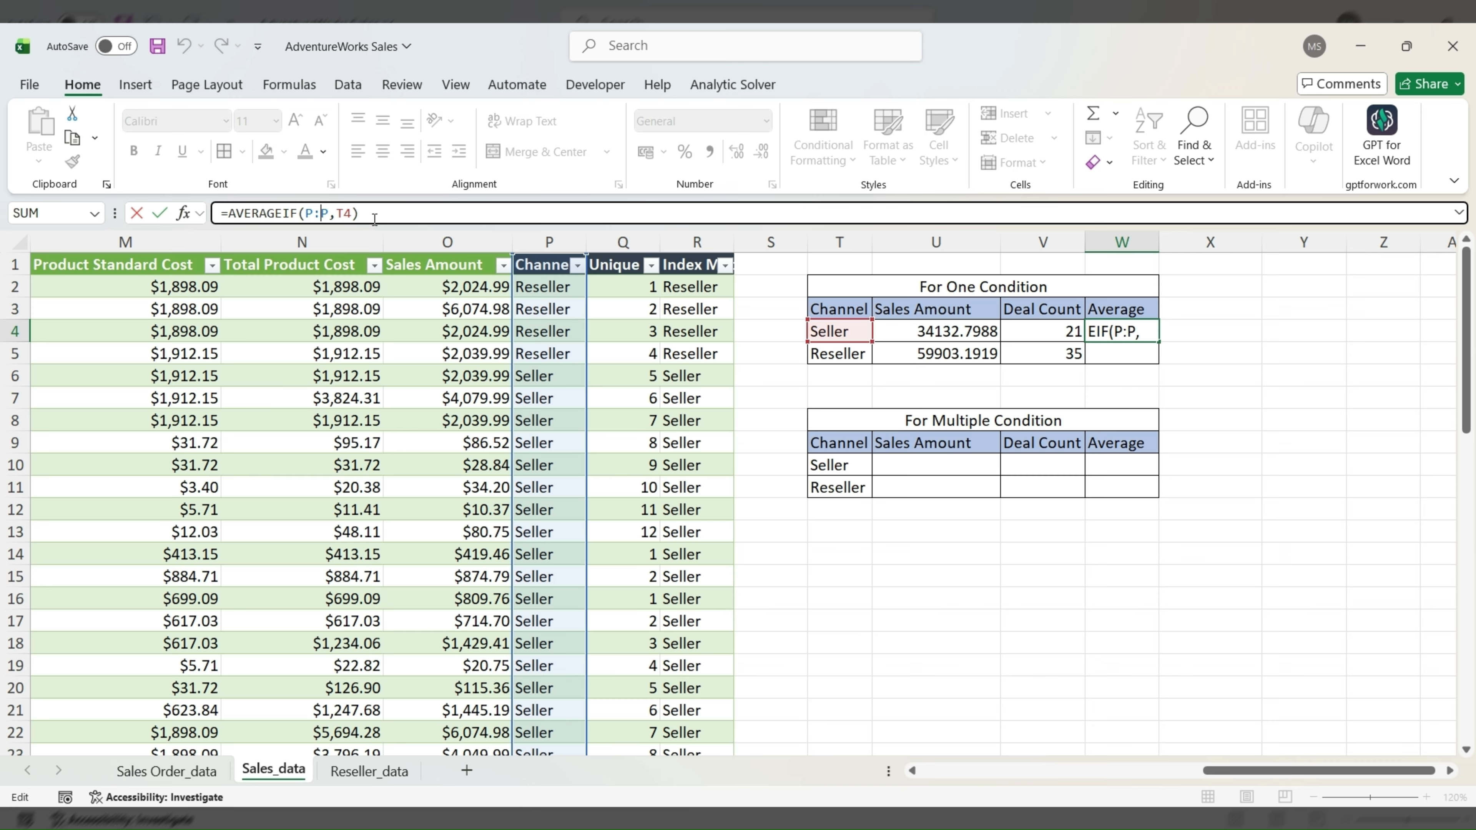
{"action": "left_click", "coordinate": [353, 213]}
{"action": "type", "text": ","}
{"action": "left_click", "coordinate": [448, 268]}
{"action": "key", "text": "ctrl+shift+Down"}
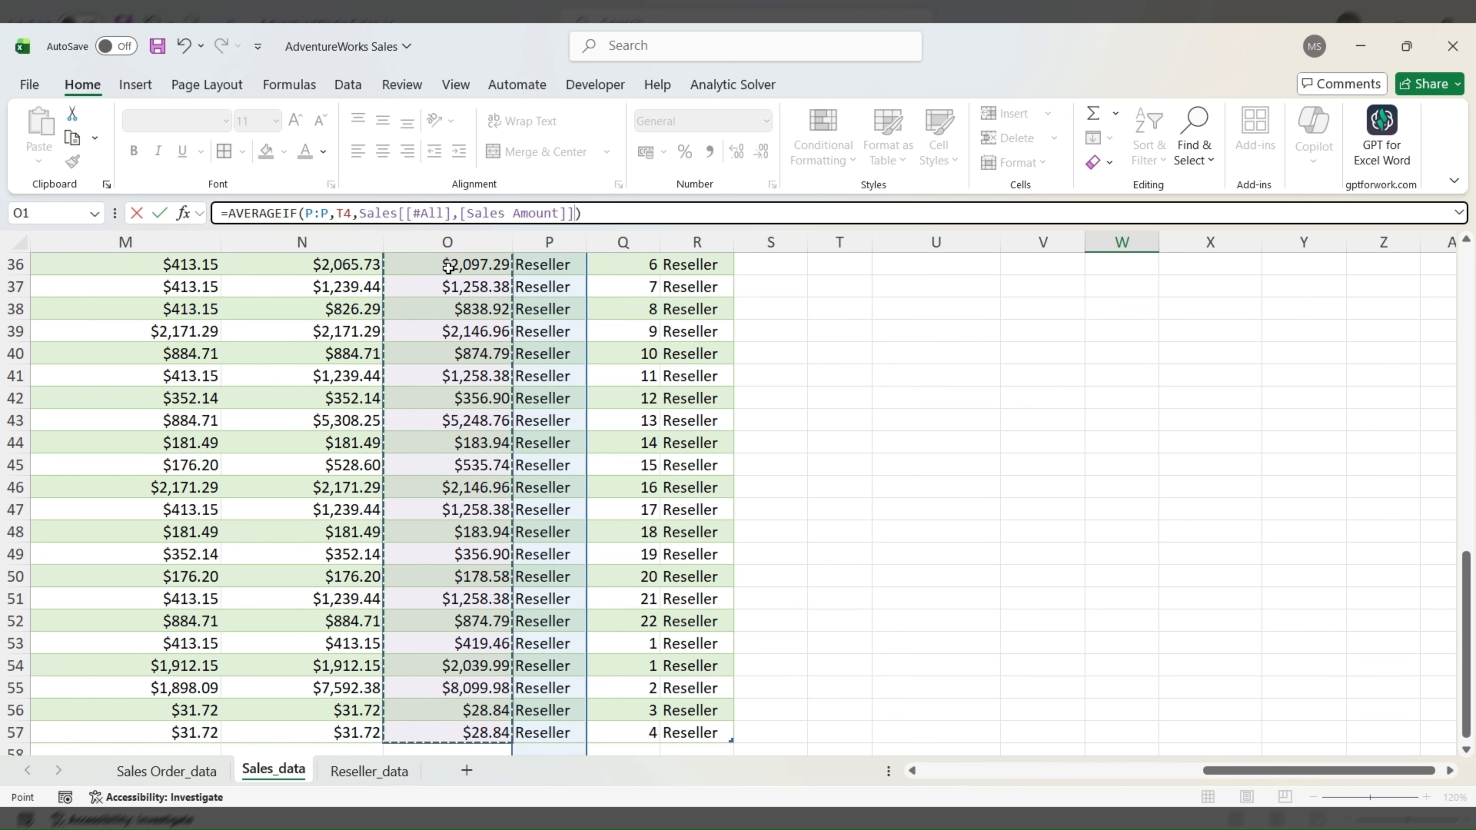
{"action": "key", "text": "ctrl+space"}
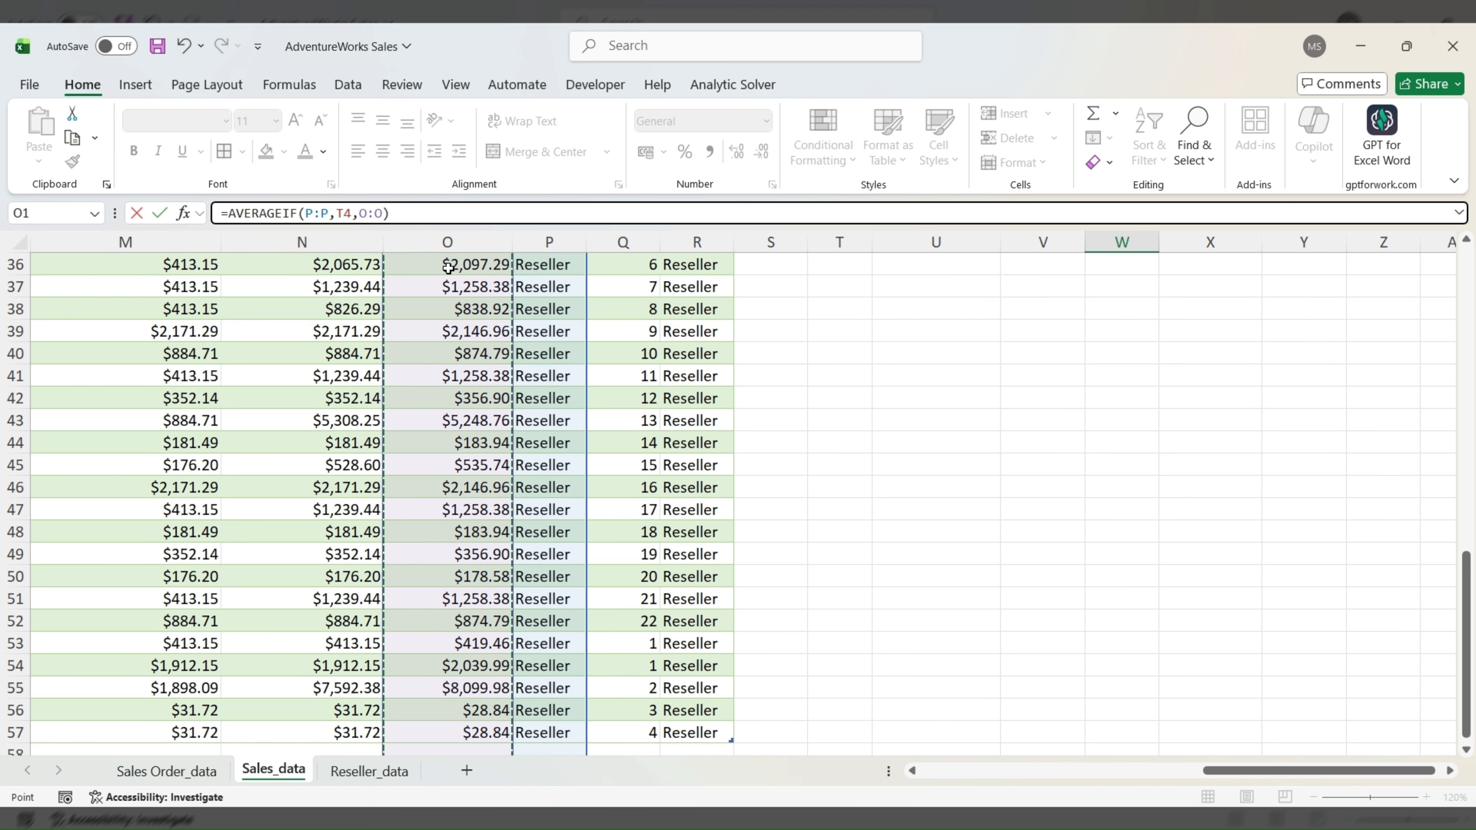
{"action": "key", "text": "Return"}
{"action": "scroll", "coordinate": [448, 268], "scroll_direction": "up", "scroll_amount": 1}
{"action": "key", "text": "Up"}
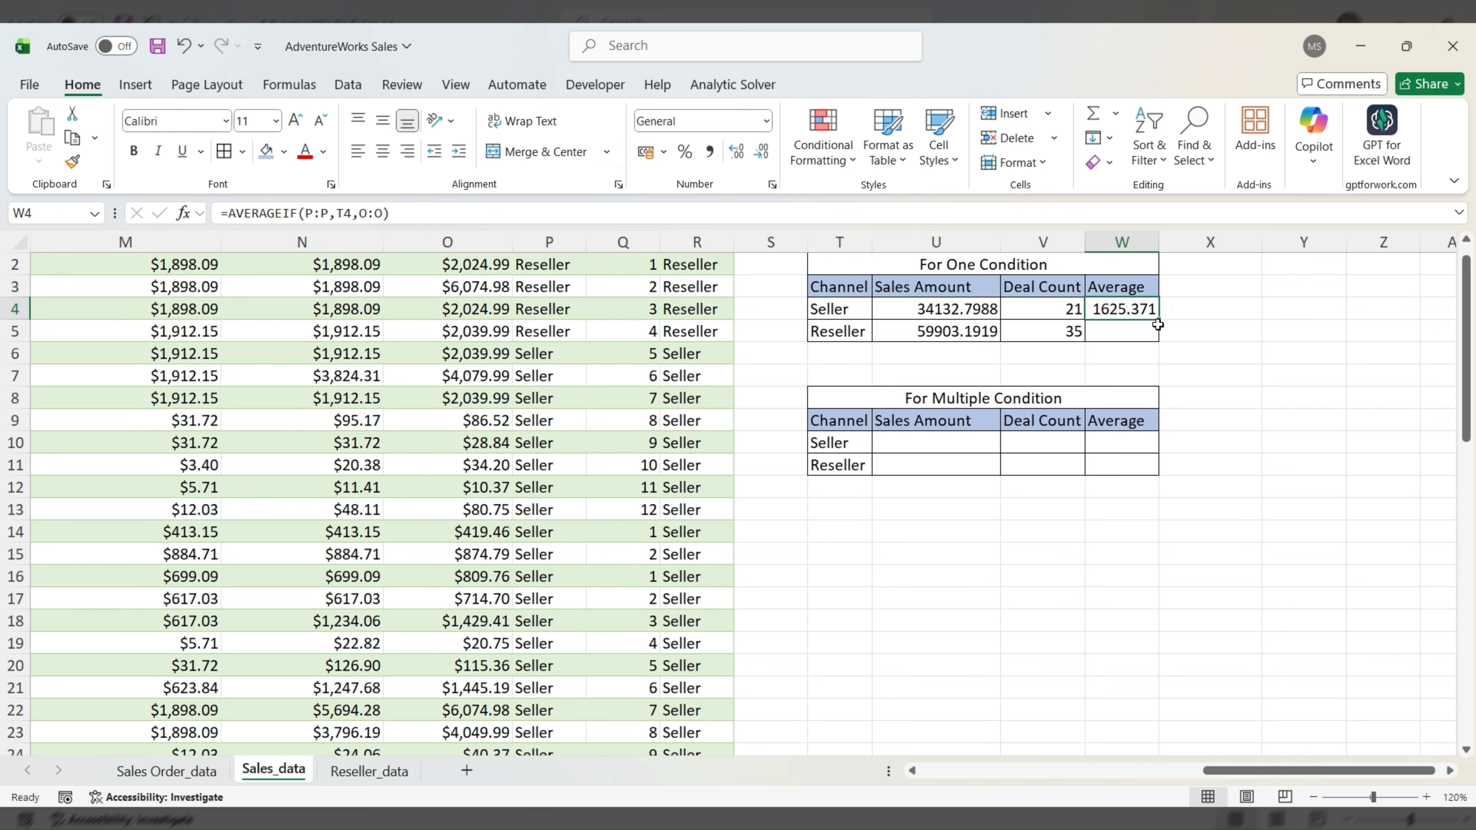
{"action": "left_click_drag", "start_coordinate": [1158, 324], "coordinate": [1163, 333]}
{"action": "left_click", "coordinate": [1133, 330]}
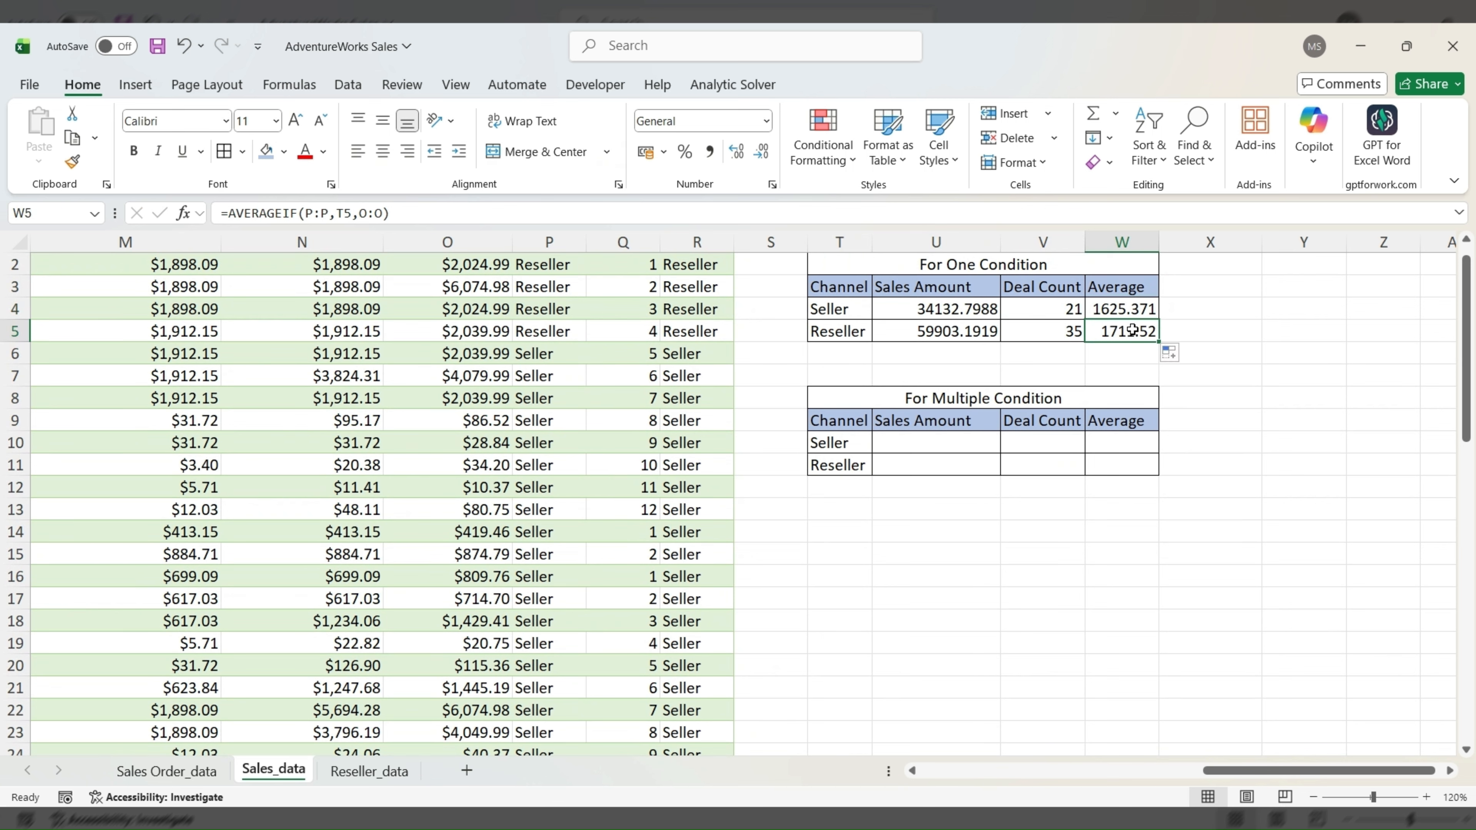
Start a SUMIFS formula in U10, the Seller sales amount for multiple conditions, with O:O as the sum range.
{"action": "left_click", "coordinate": [926, 440]}
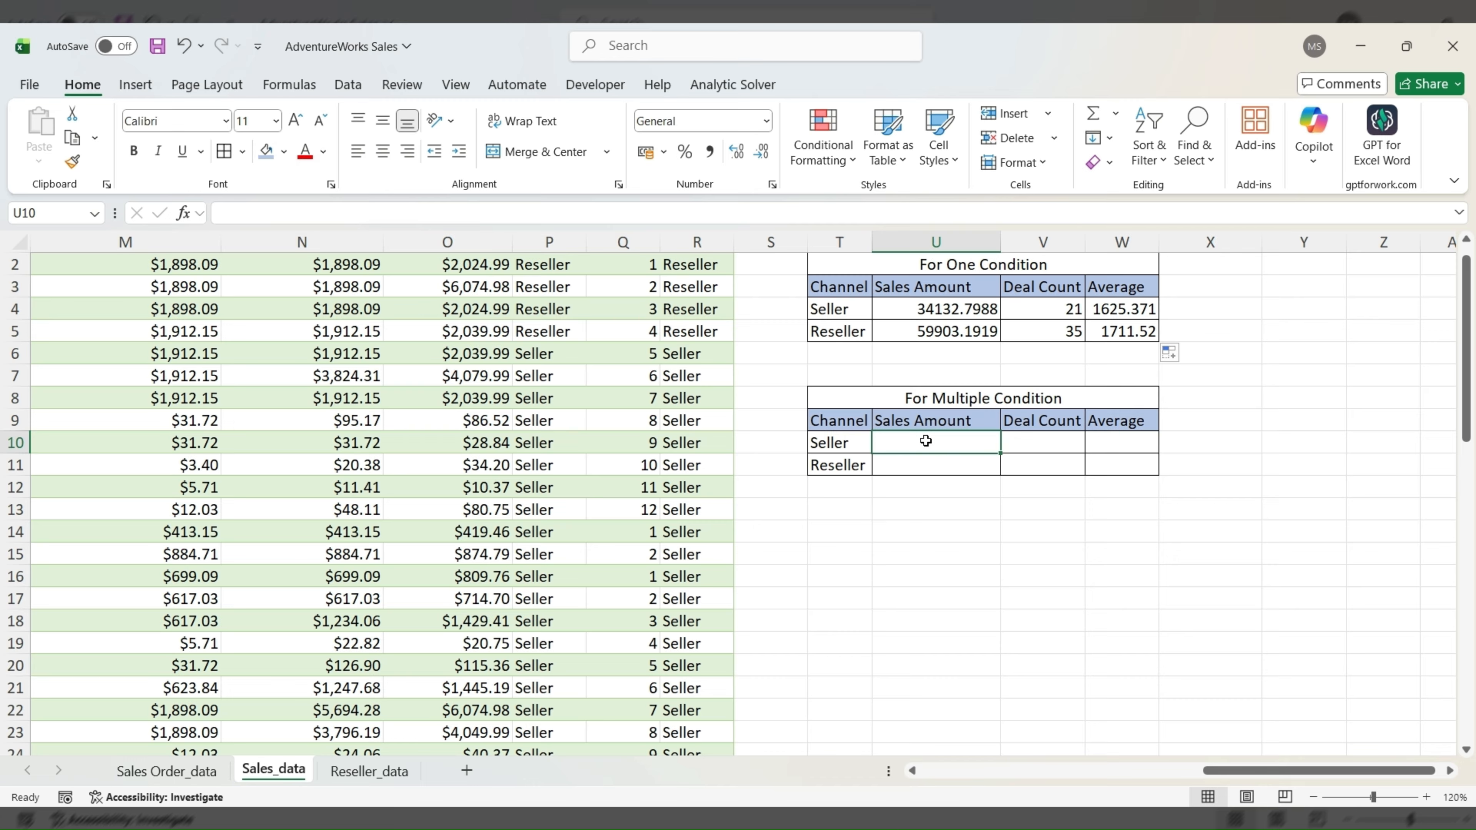
{"action": "key", "text": "Return"}
{"action": "left_click", "coordinate": [926, 441]}
{"action": "type", "text": "=sum"}
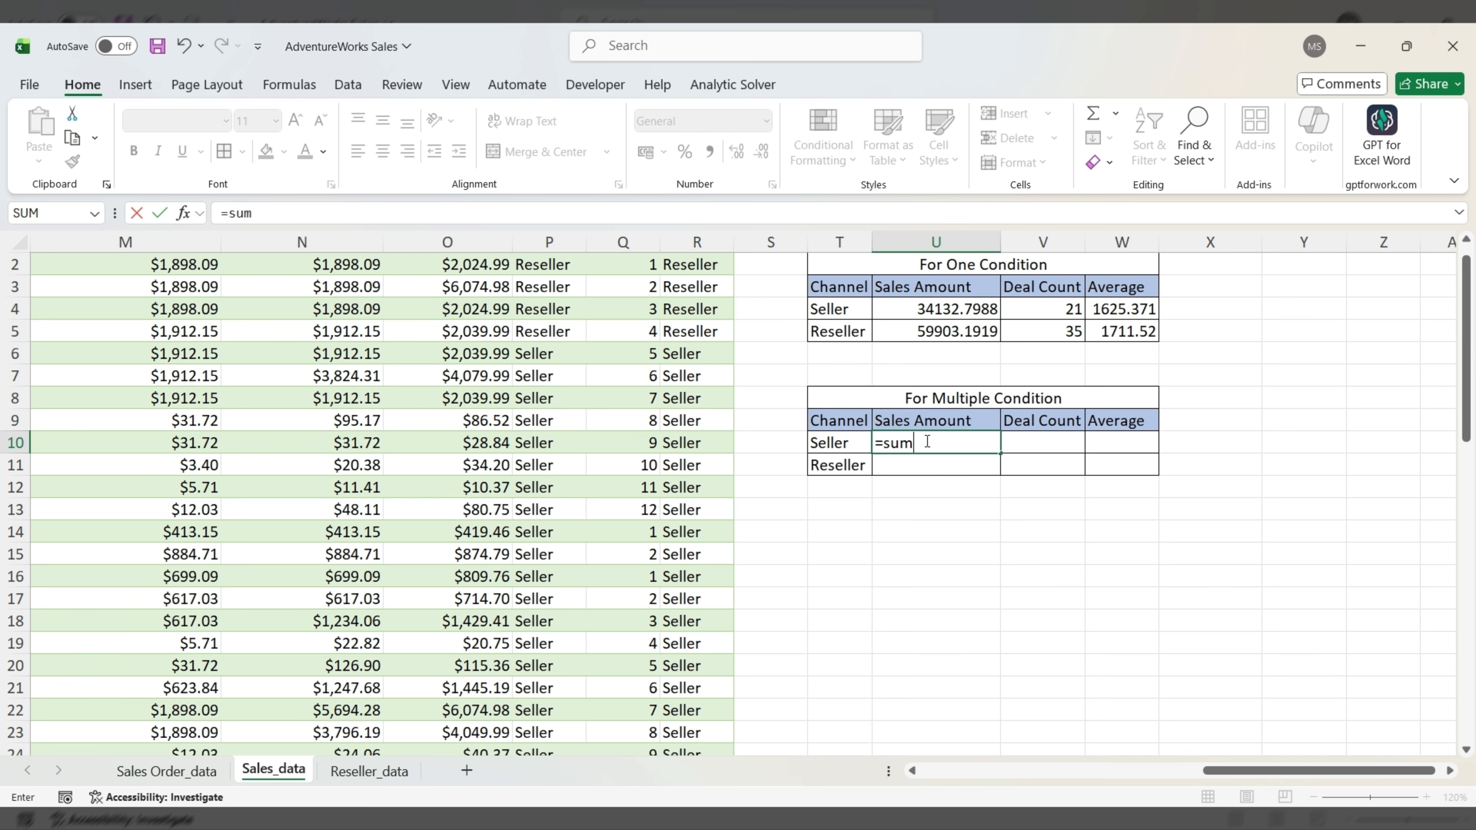
{"action": "type", "text": "ifs"}
{"action": "key", "text": "Tab"}
{"action": "left_click", "coordinate": [491, 302]}
{"action": "key", "text": "ctrl+space"}
{"action": "key", "text": "ctrl+space"}
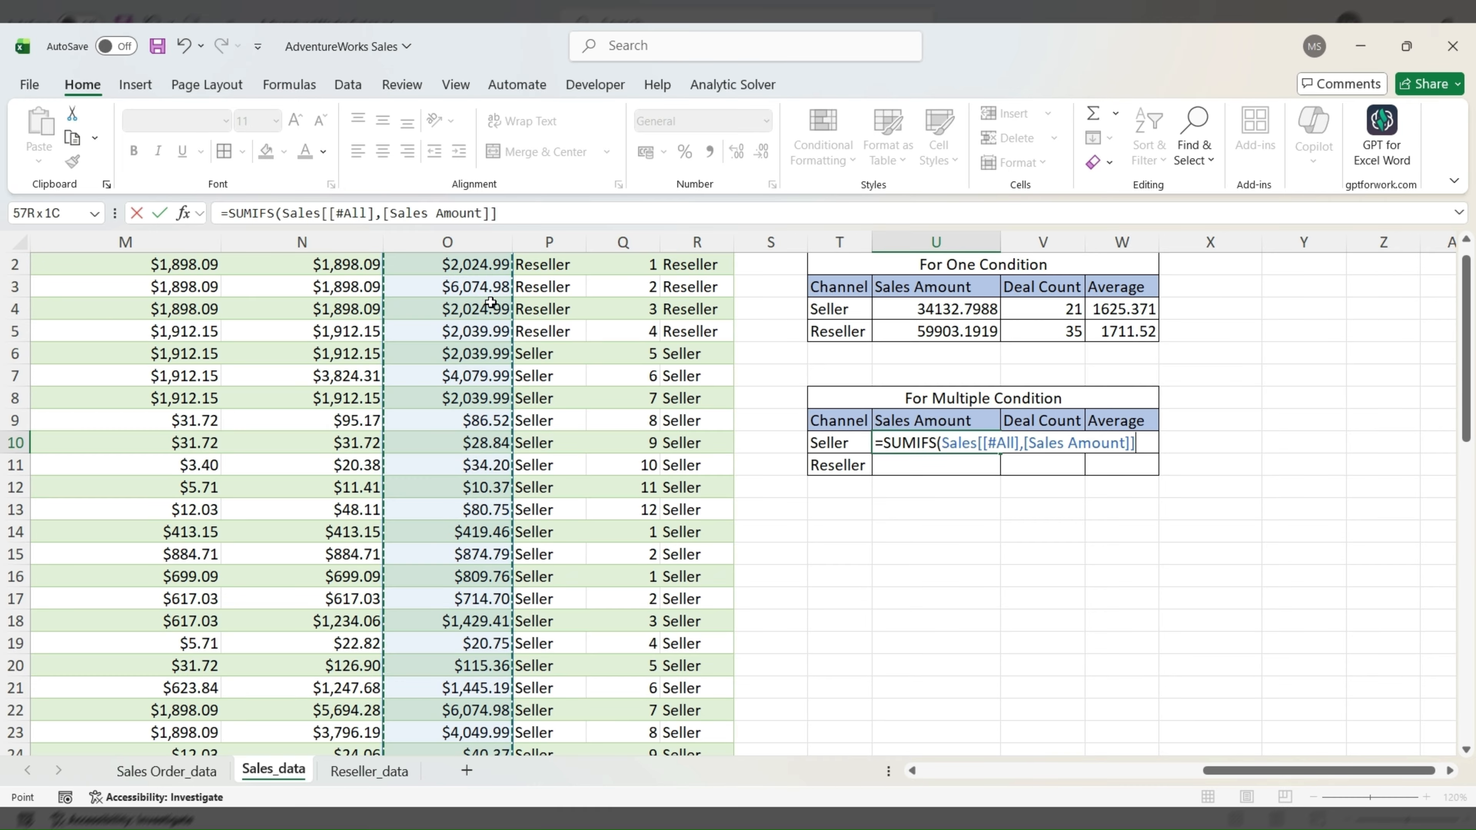
{"action": "key", "text": "ctrl+space"}
{"action": "type", "text": ","}
Complete the SUMIFS formula in U10 with P:P as the criteria range and T10 as the criterion.
{"action": "left_click", "coordinate": [550, 288]}
{"action": "key", "text": "ctrl+space"}
{"action": "key", "text": "ctrl+space"}
{"action": "type", "text": ","}
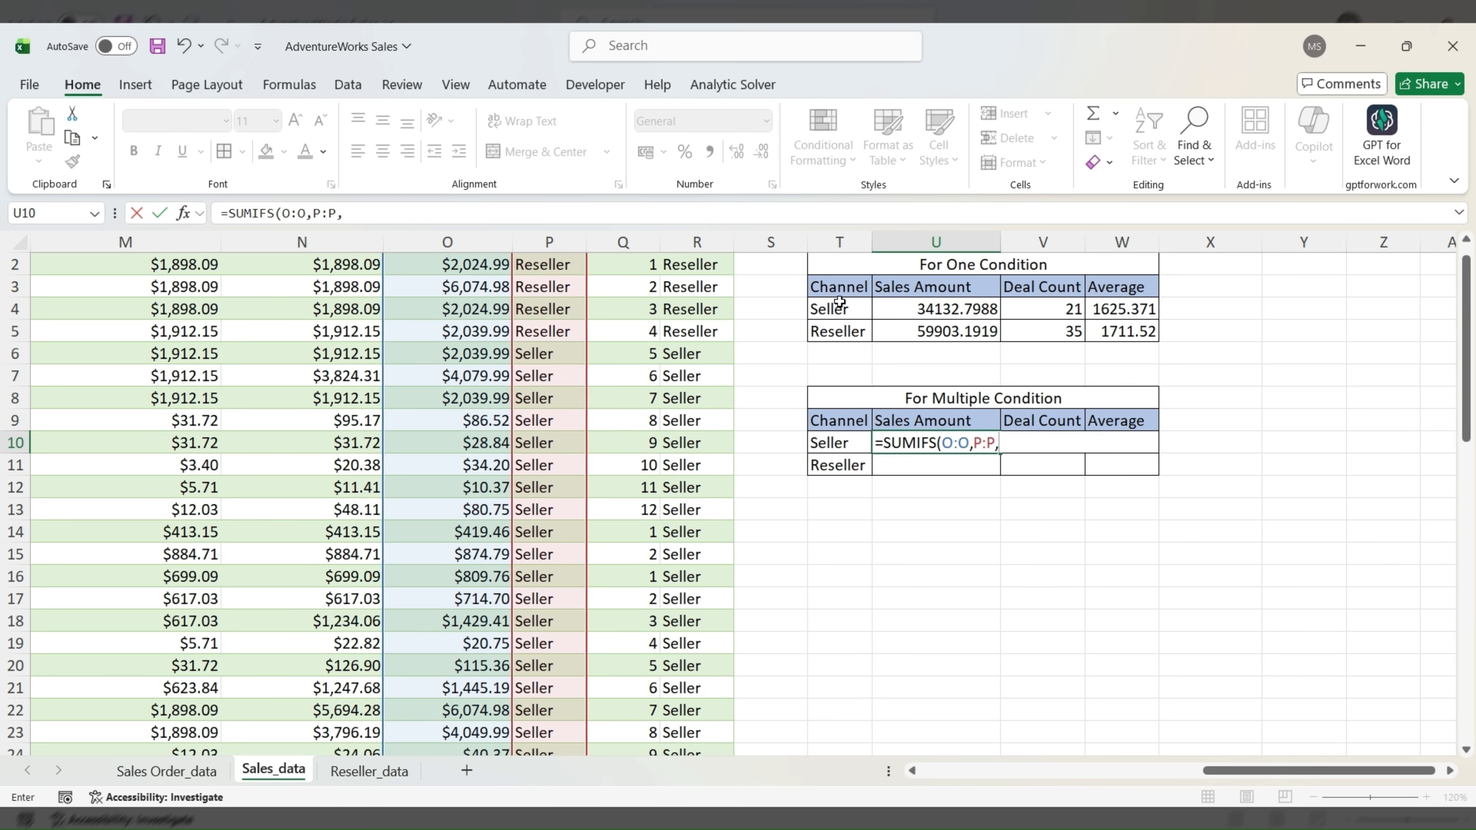
{"action": "left_click", "coordinate": [840, 445]}
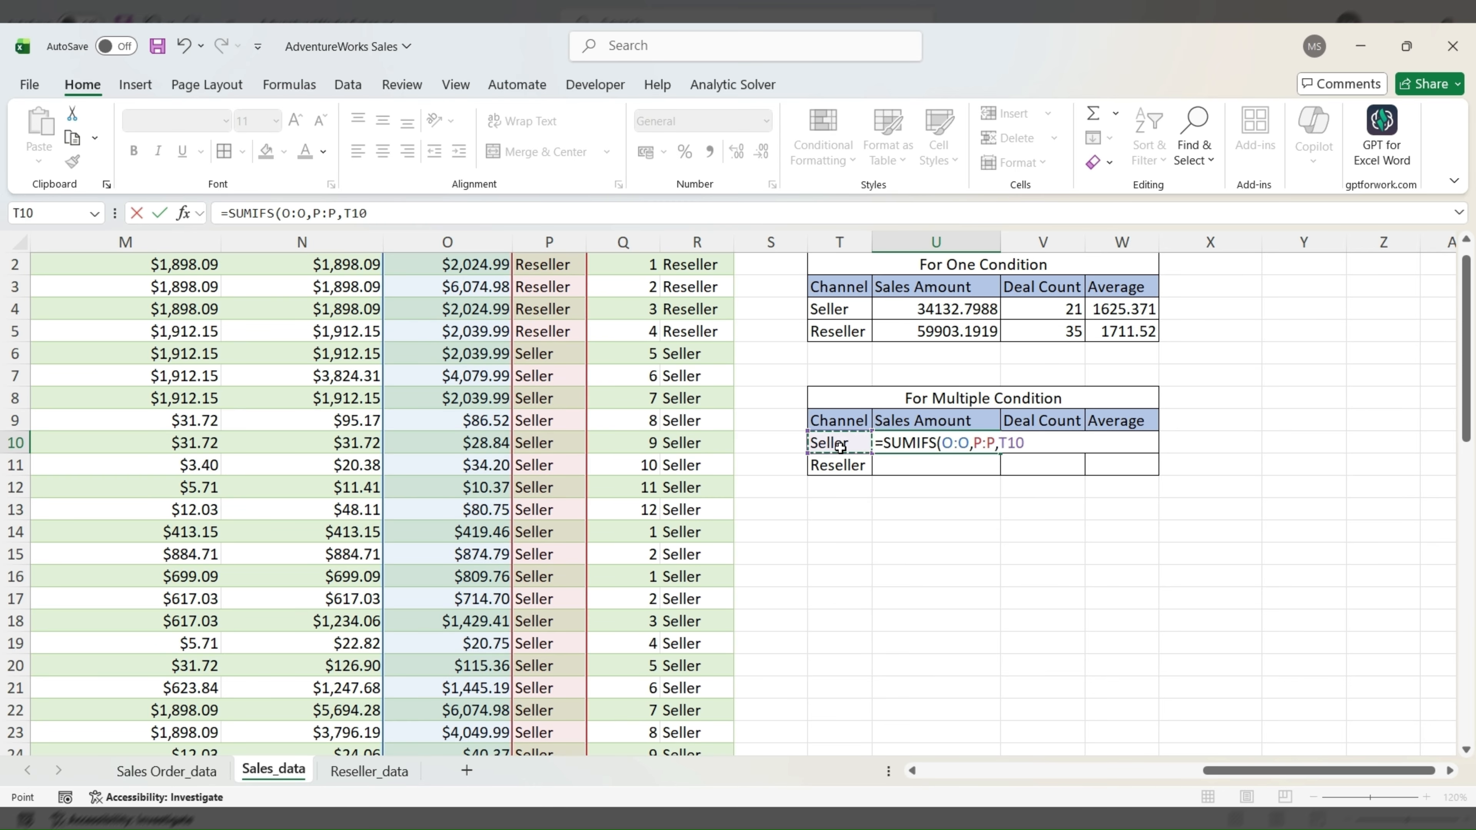
{"action": "key", "text": "ctrl+Return"}
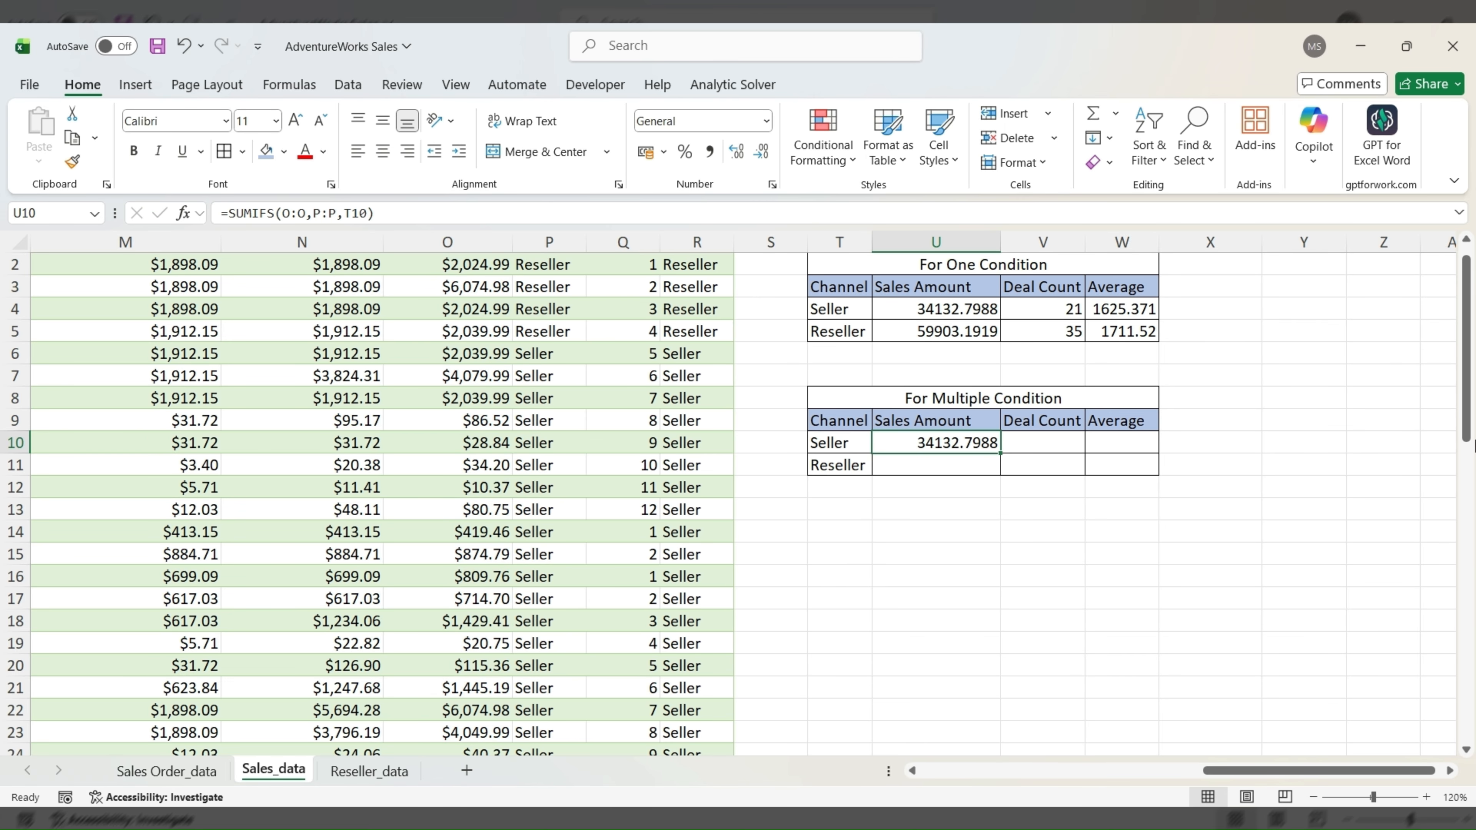
Add Q:Q as a second criteria range with criterion 1 to the SUMIFS formula in U10.
{"action": "scroll", "coordinate": [1470, 380], "scroll_direction": "up", "scroll_amount": 1}
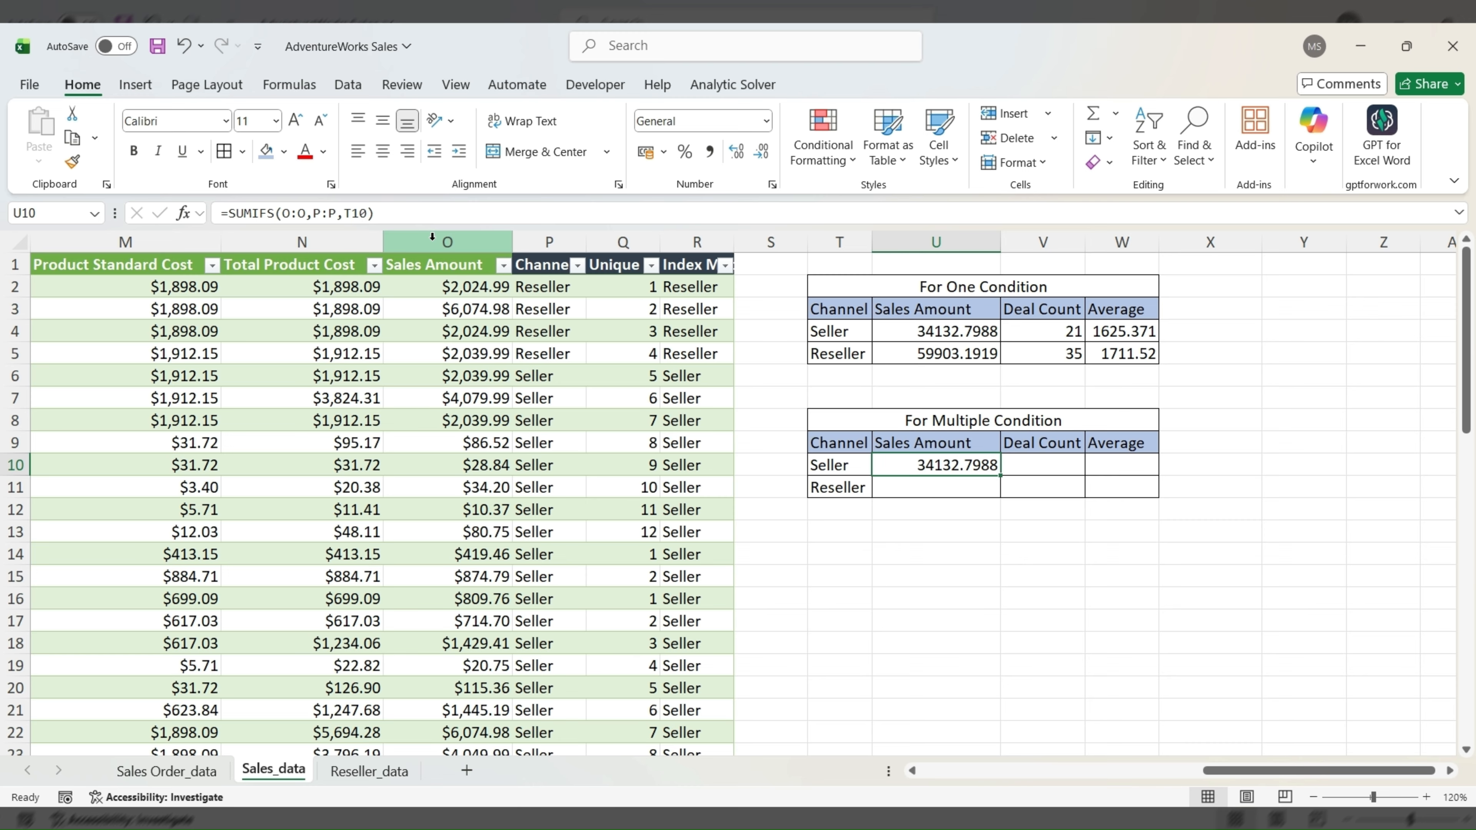
{"action": "left_click", "coordinate": [368, 213]}
{"action": "type", "text": ","}
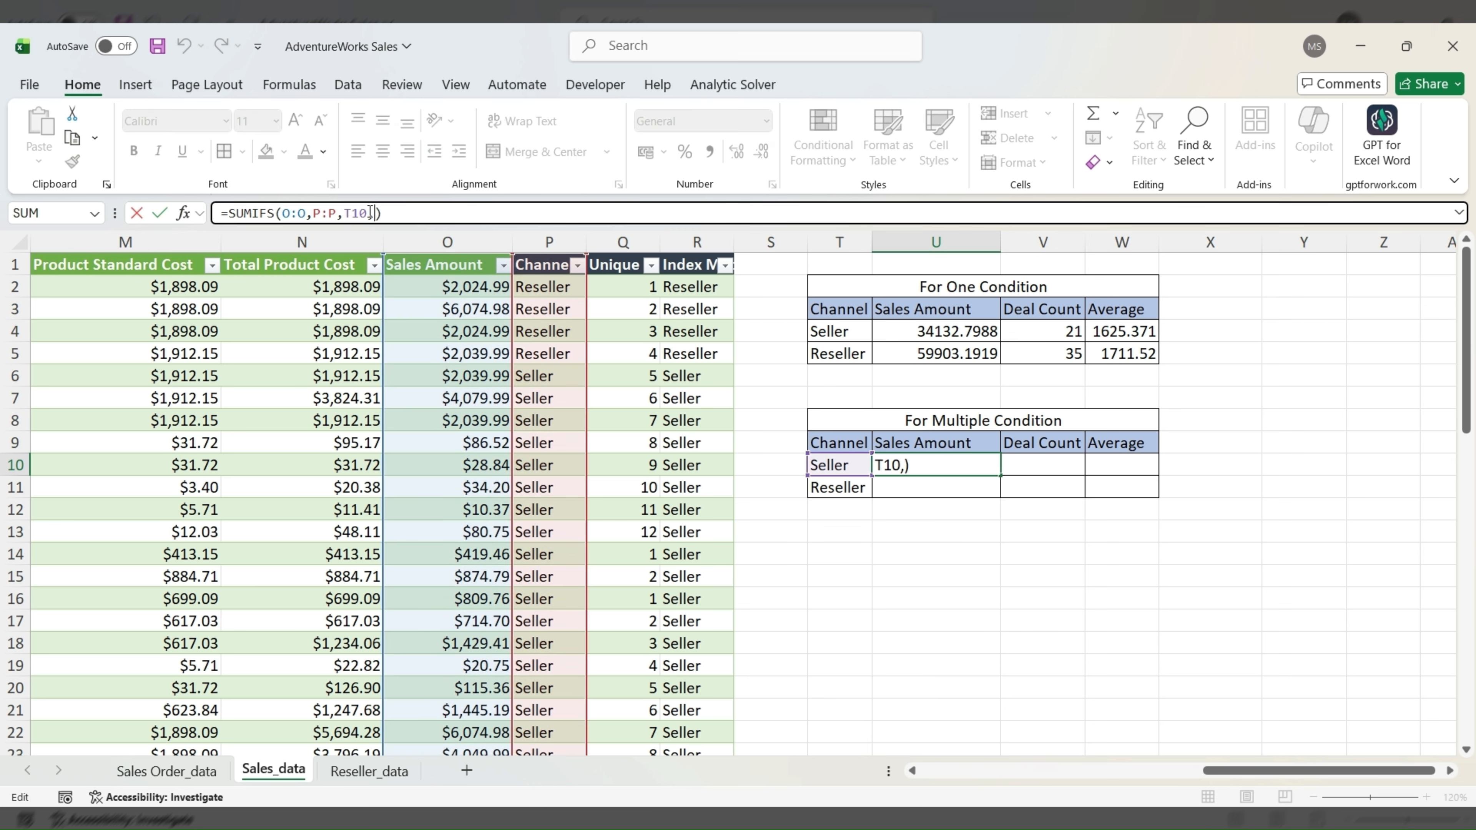
{"action": "left_click", "coordinate": [650, 287]}
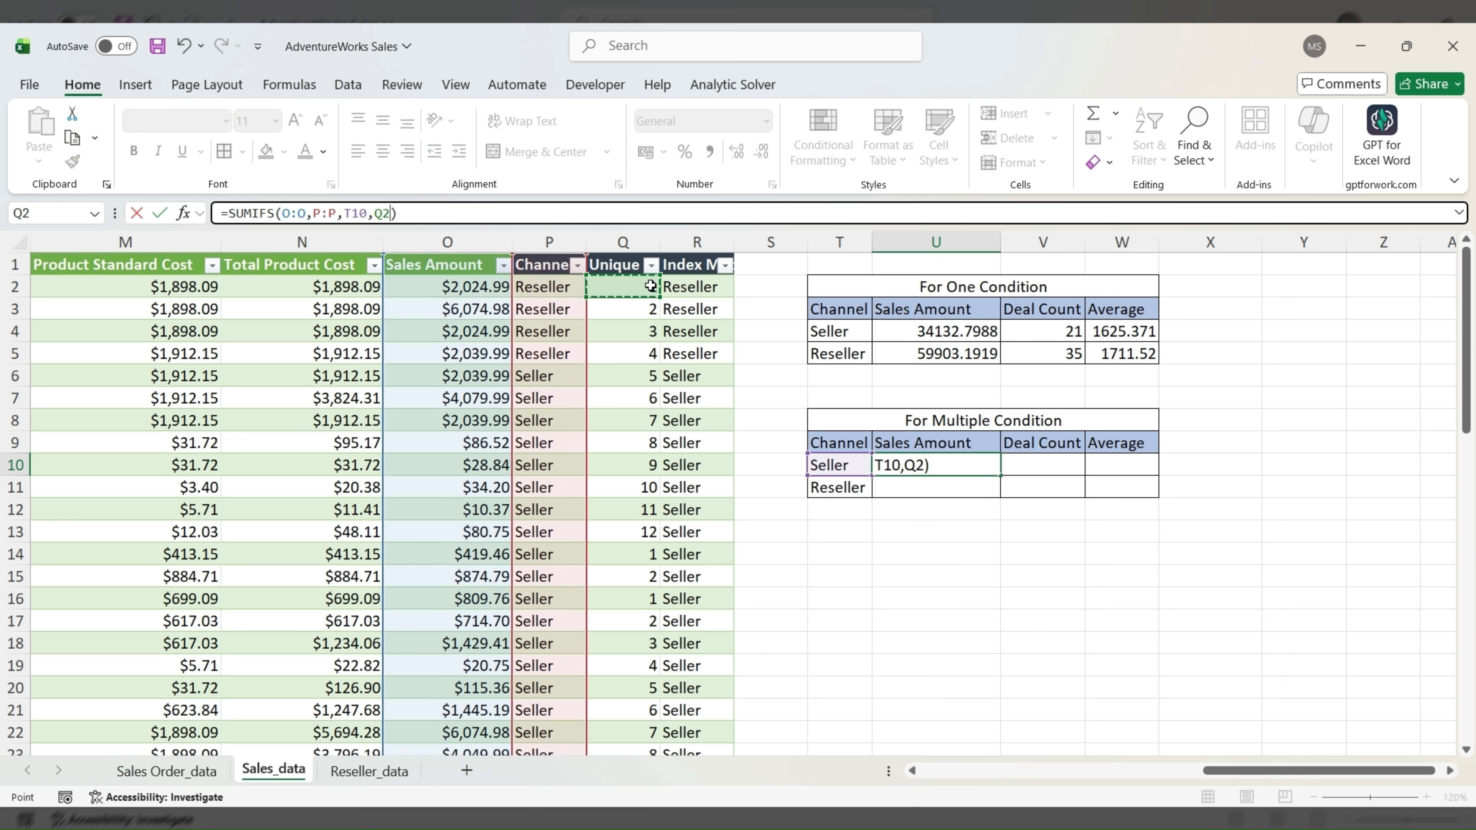
{"action": "key", "text": "ctrl+shift+Down"}
{"action": "key", "text": "ctrl+space"}
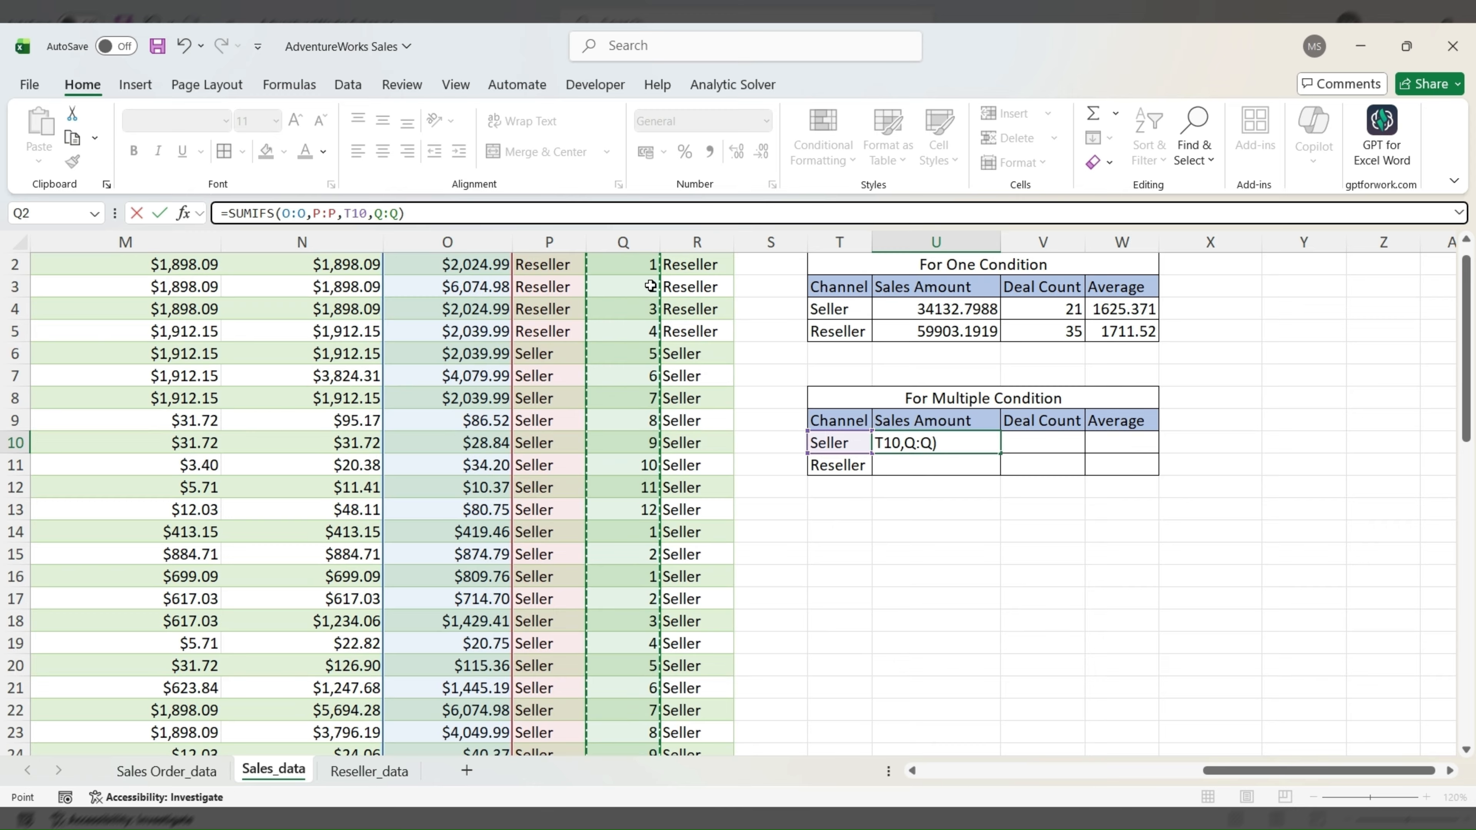
{"action": "type", "text": ","}
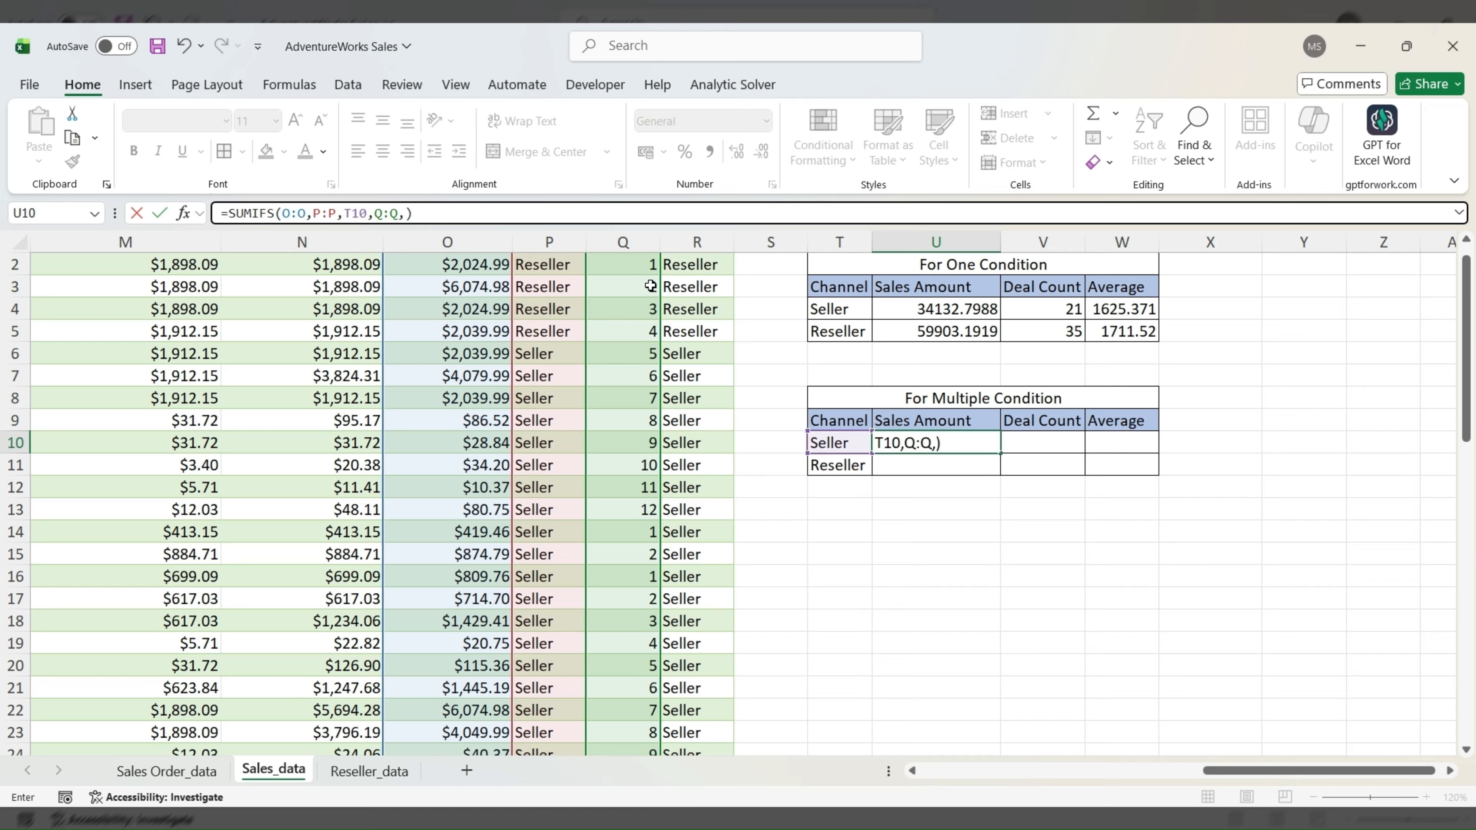
{"action": "type", "text": "1)"}
{"action": "key", "text": "Return"}
{"action": "key", "text": "Up"}
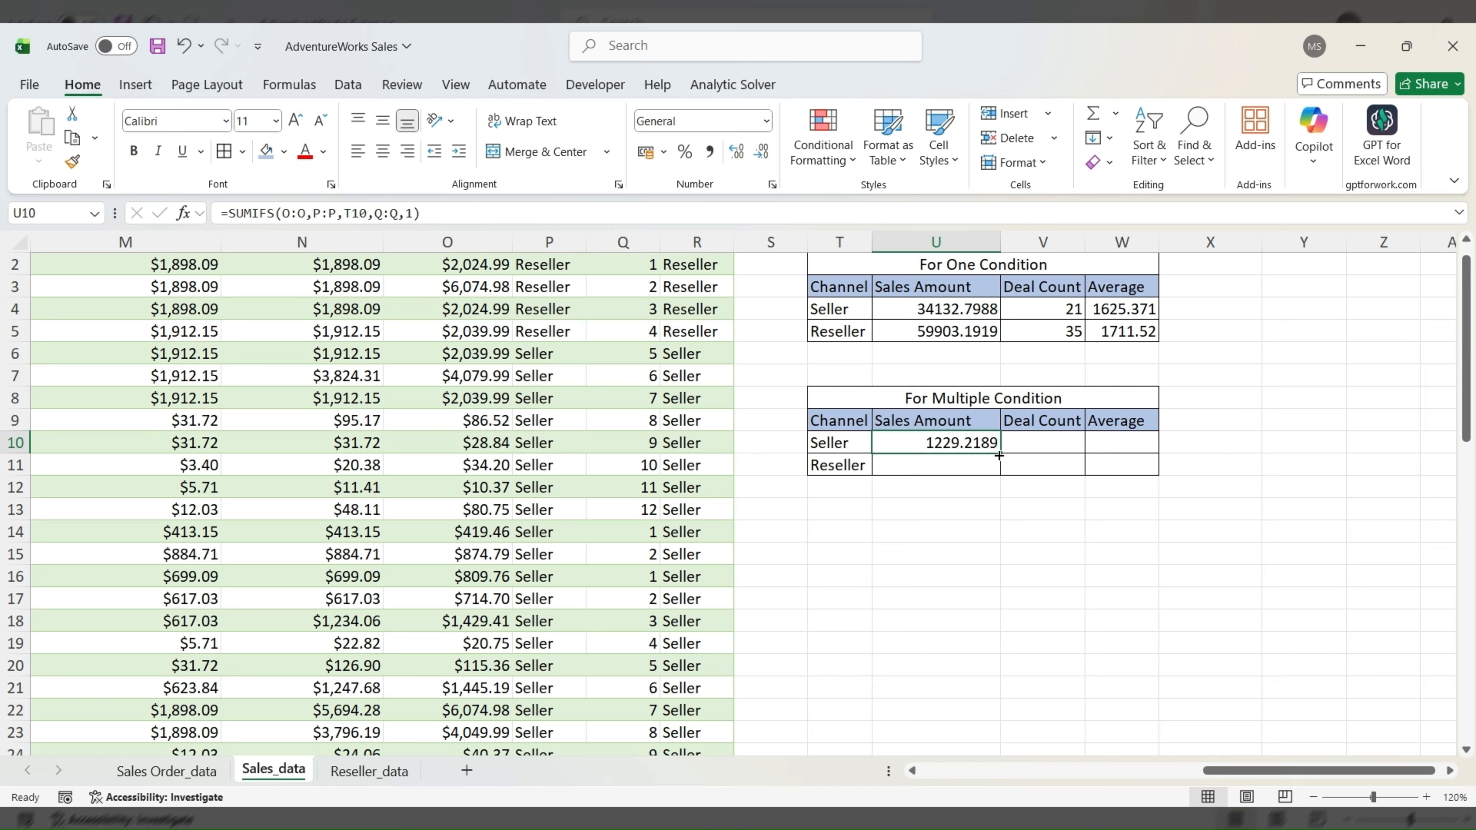
Fill the SUMIFS formula from U10 down to U11 for the Reseller sales amount and check both formulas.
{"action": "left_click_drag", "start_coordinate": [999, 455], "coordinate": [998, 475]}
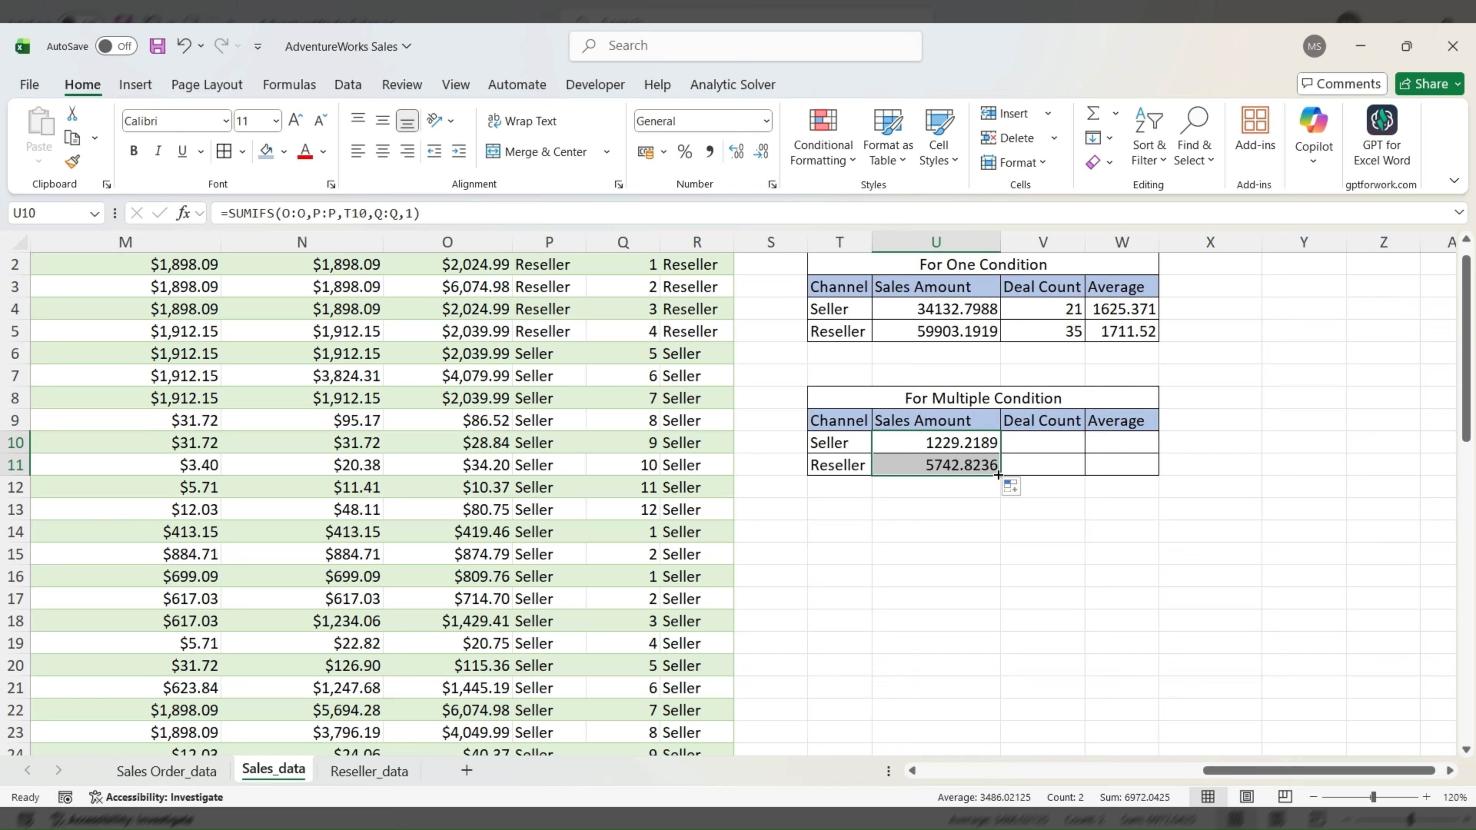
{"action": "left_click", "coordinate": [960, 463]}
{"action": "key", "text": "Up"}
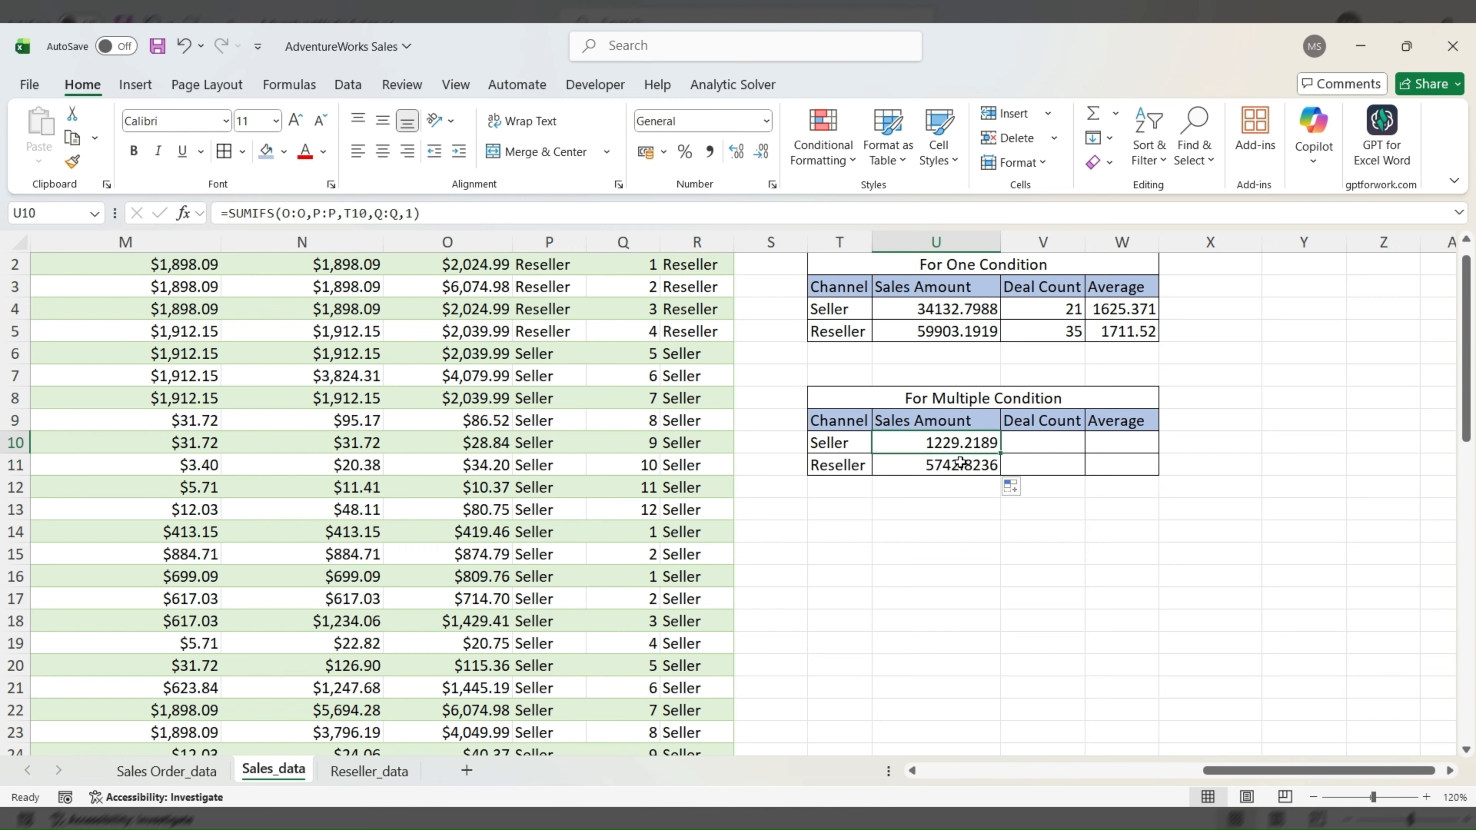
{"action": "left_click", "coordinate": [961, 462]}
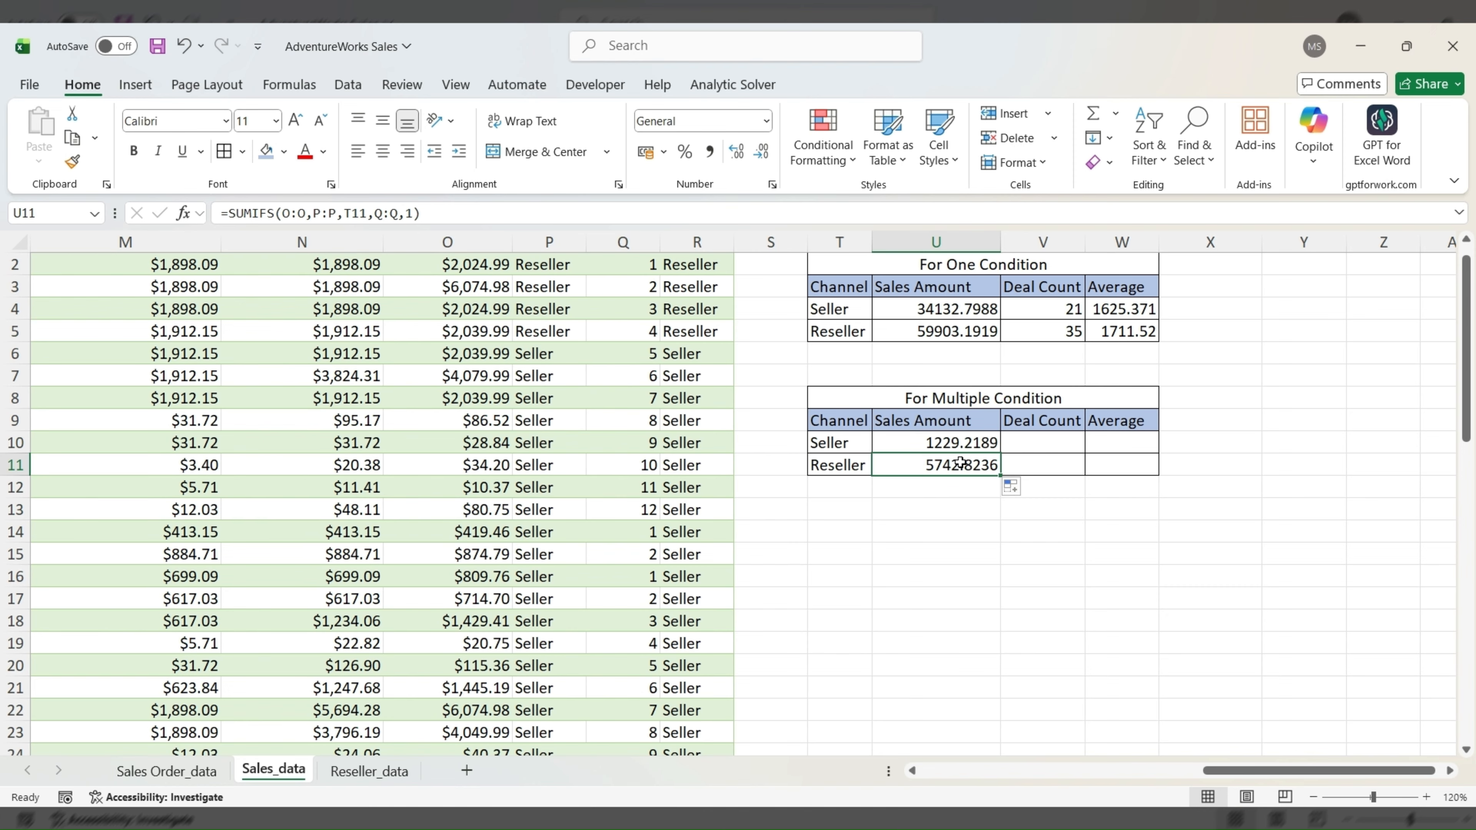
Start a COUNTIFS formula in V10, the Seller deal count for multiple conditions, with range P:P and criterion T10.
{"action": "key", "text": "Up"}
{"action": "key", "text": "Right"}
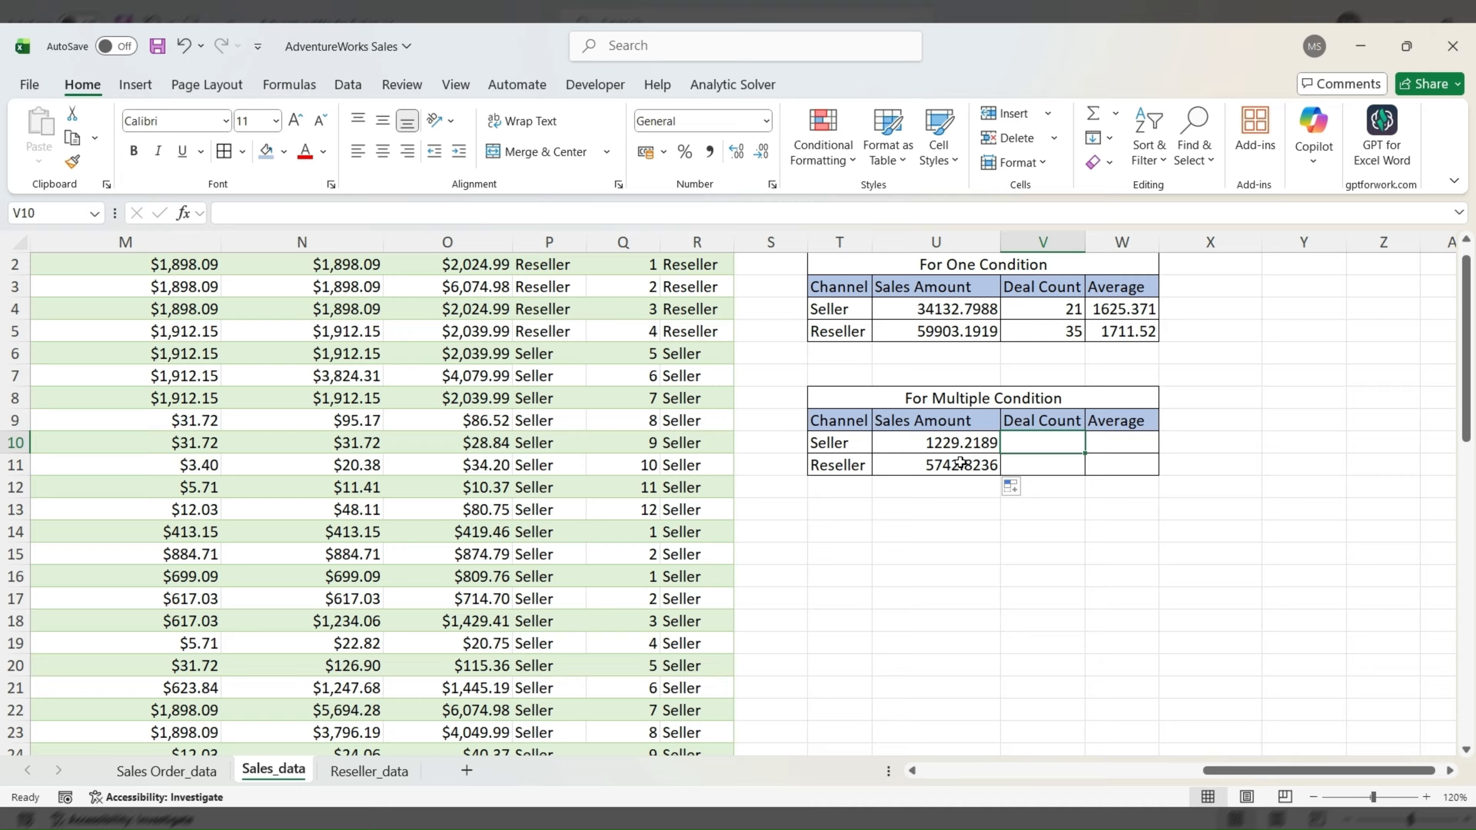
{"action": "type", "text": "=coun"}
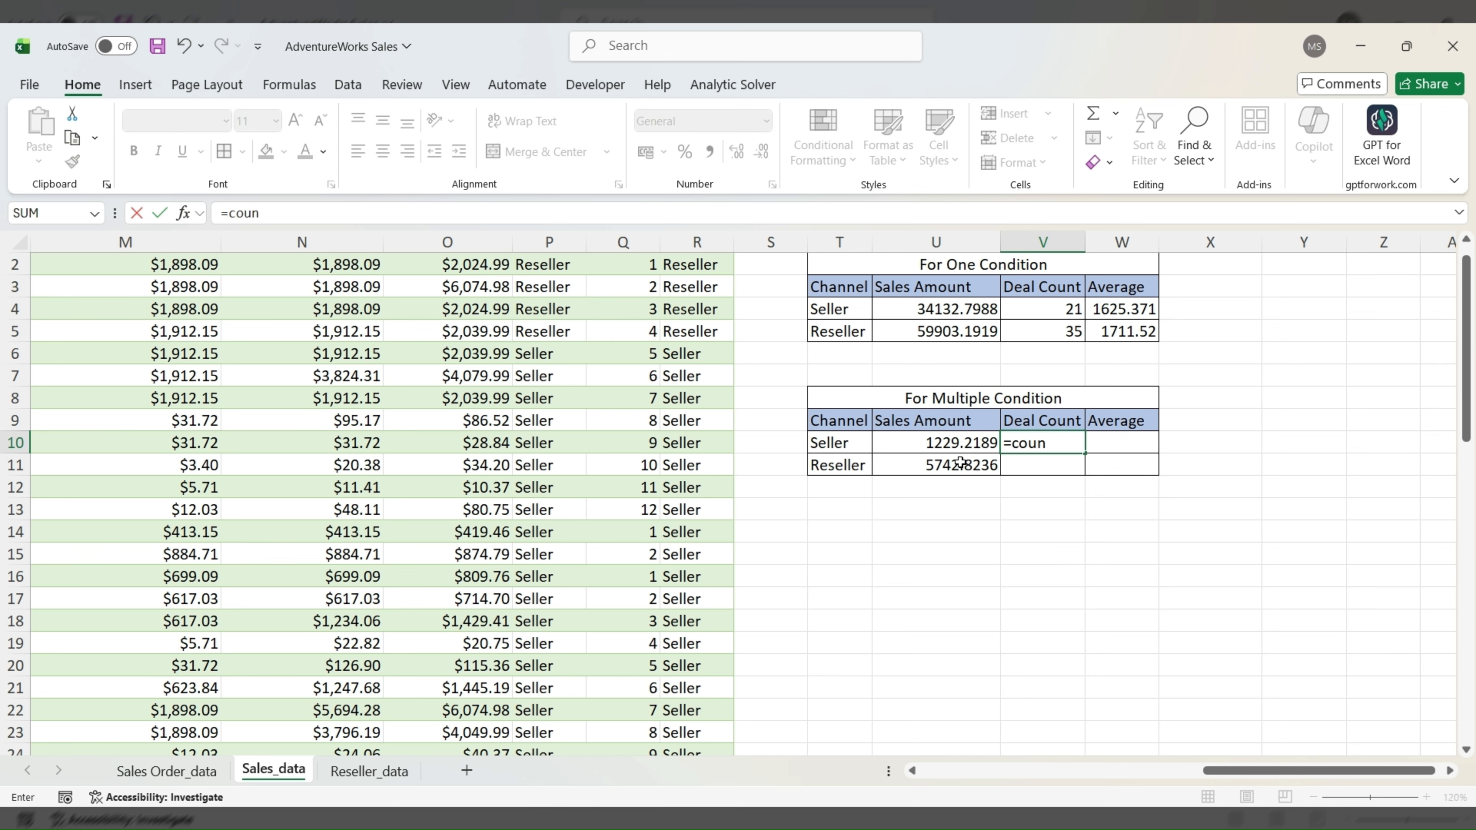
{"action": "type", "text": "tifs"}
{"action": "key", "text": "Tab"}
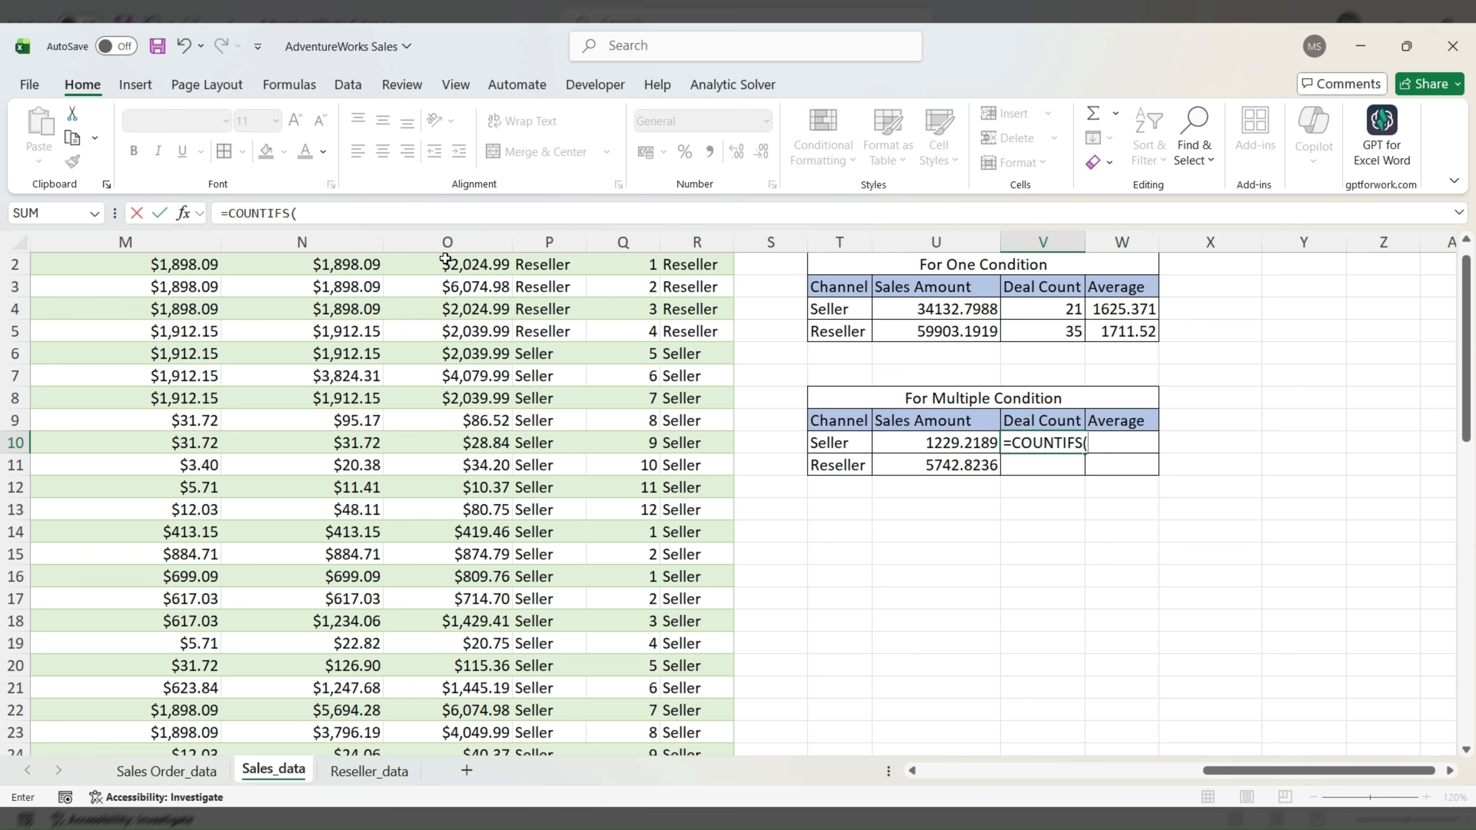
{"action": "left_click", "coordinate": [550, 240]}
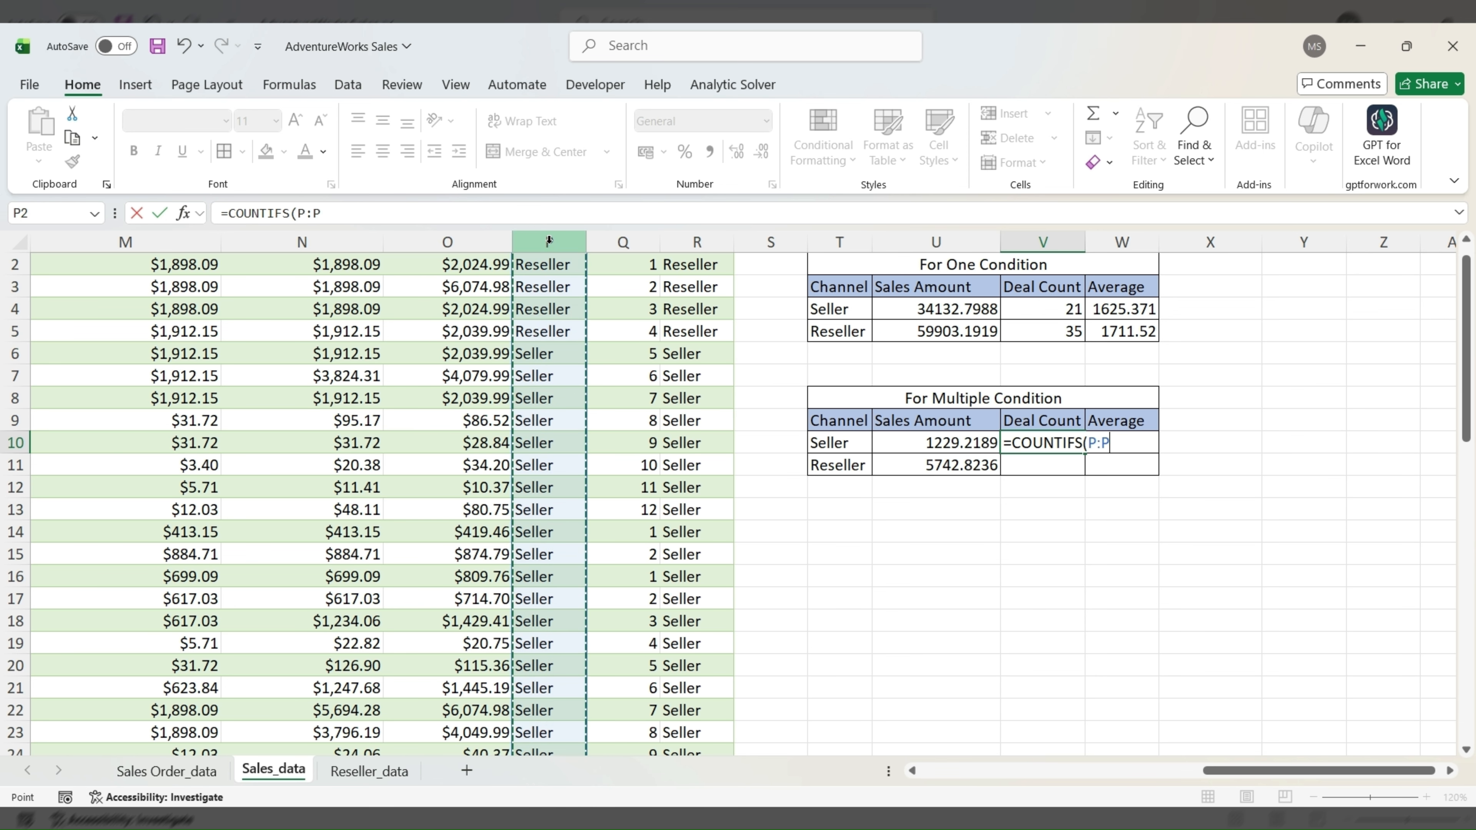
{"action": "type", "text": ","}
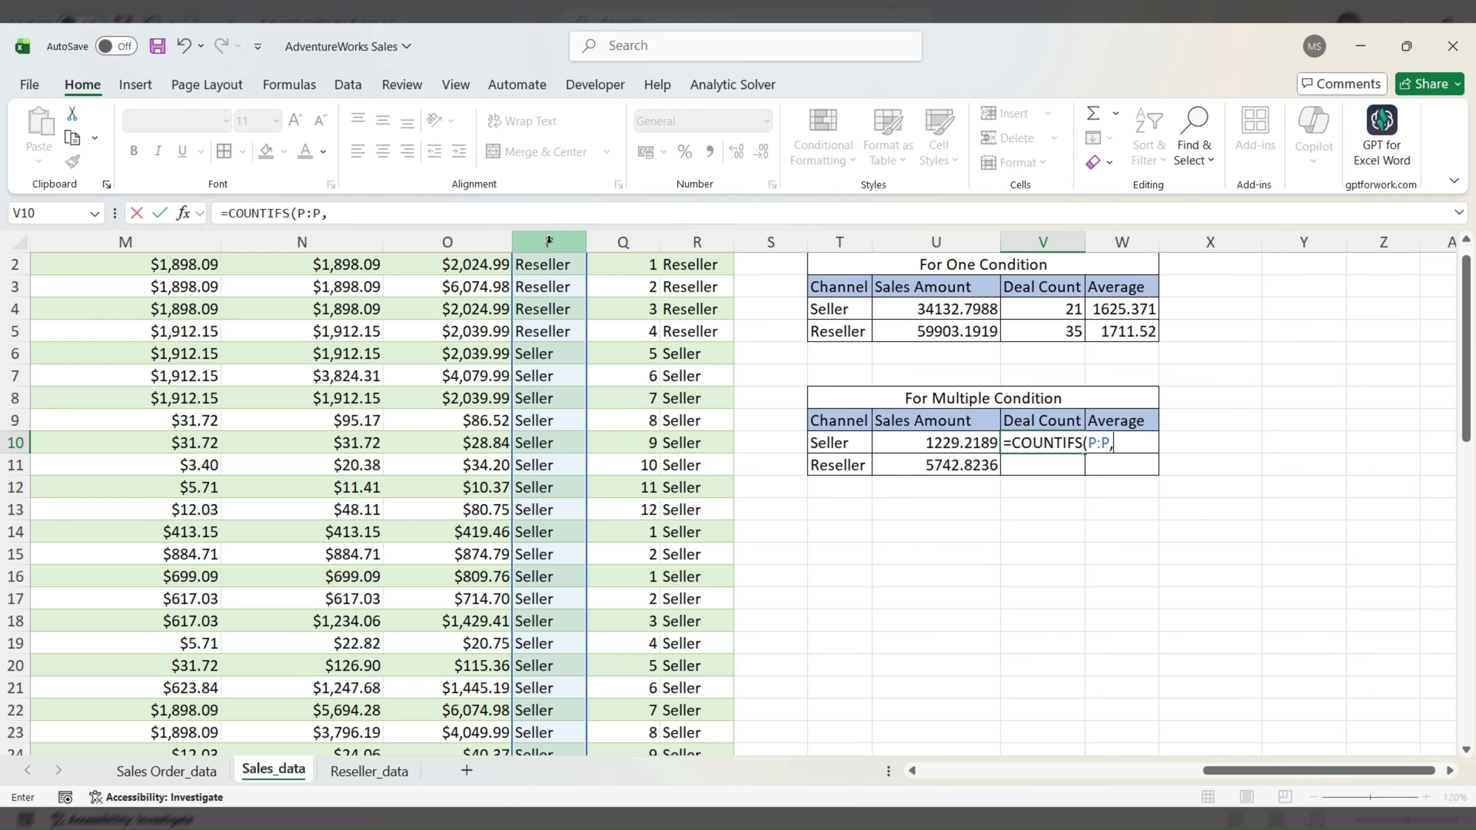
{"action": "left_click", "coordinate": [831, 442]}
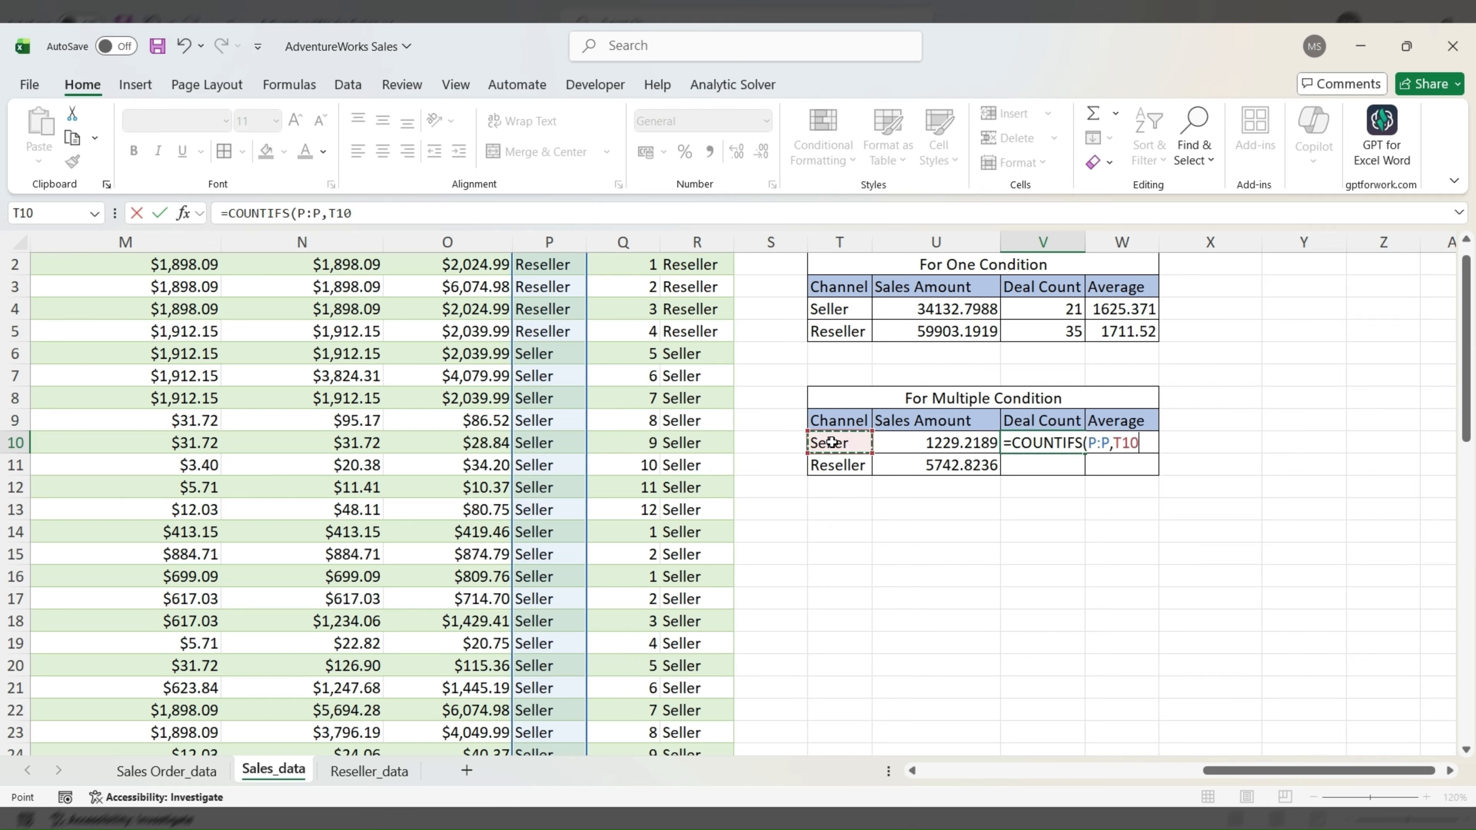
Complete V10's COUNTIFS formula with criteria range Q:Q and criterion 1, and fill it down to V11.
{"action": "type", "text": ","}
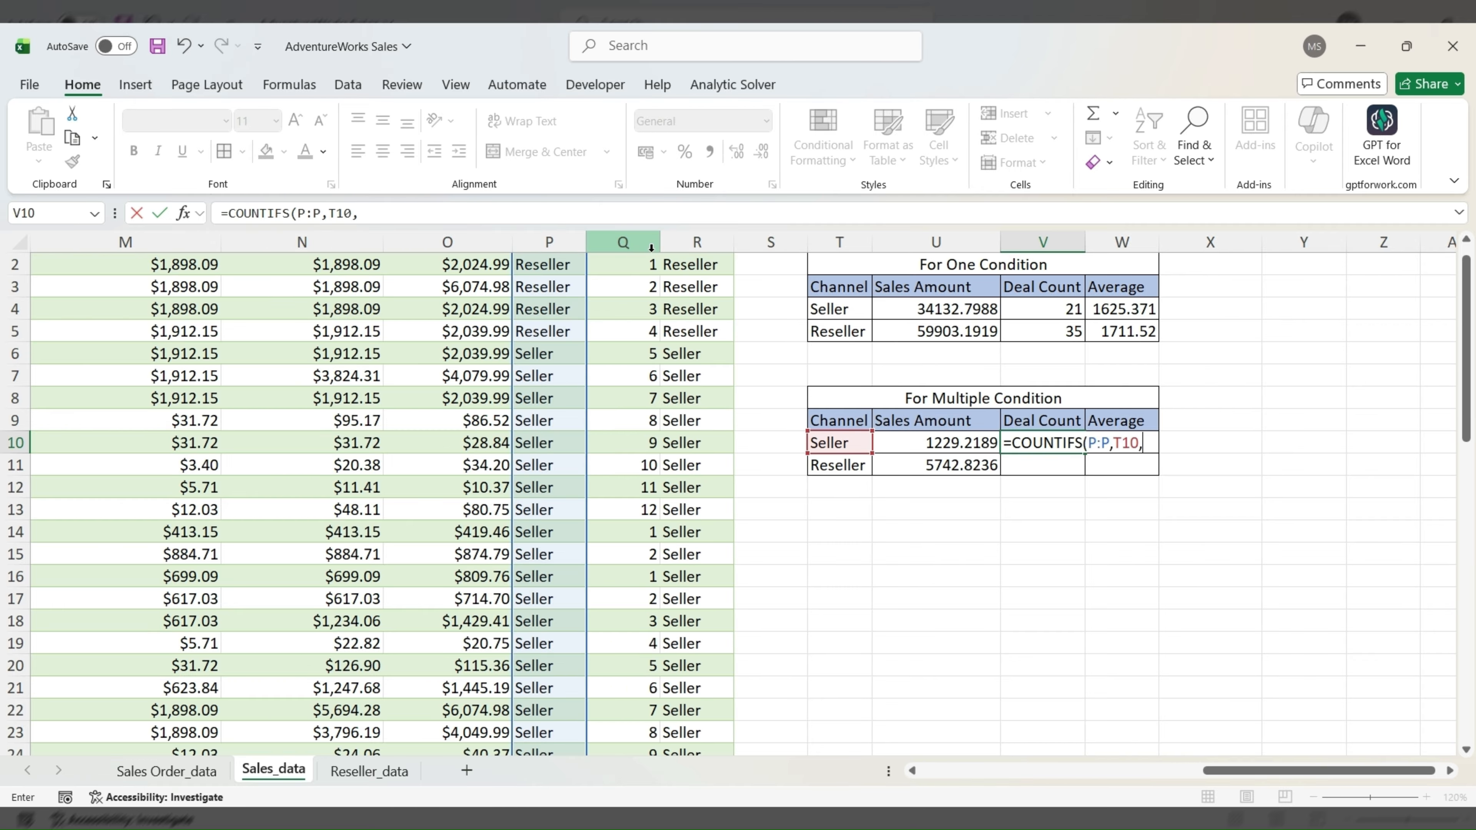
{"action": "left_click", "coordinate": [636, 228]}
{"action": "type", "text": ",1"}
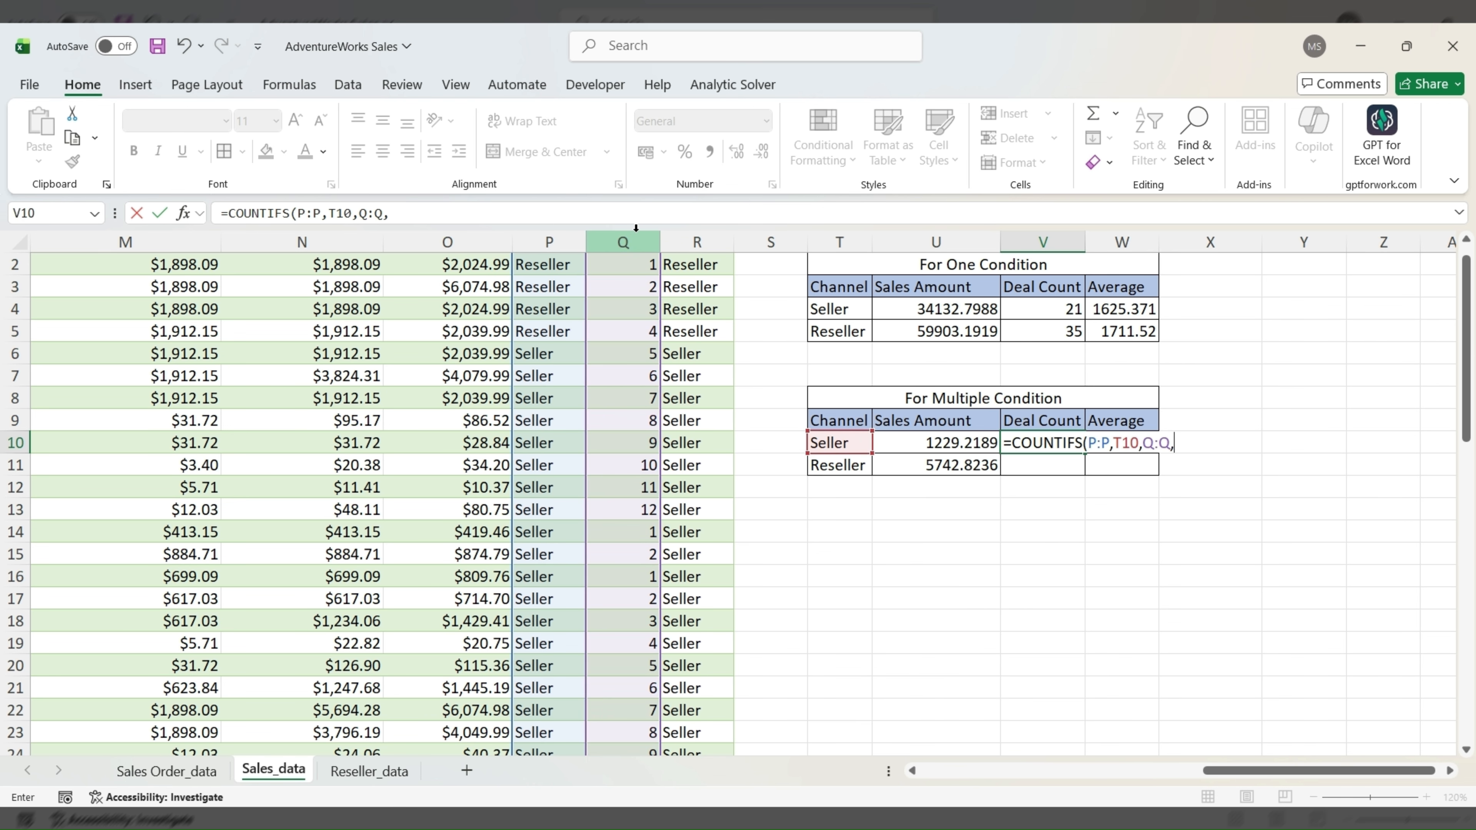
{"action": "type", "text": ")"}
{"action": "key", "text": "Return"}
{"action": "key", "text": "Up"}
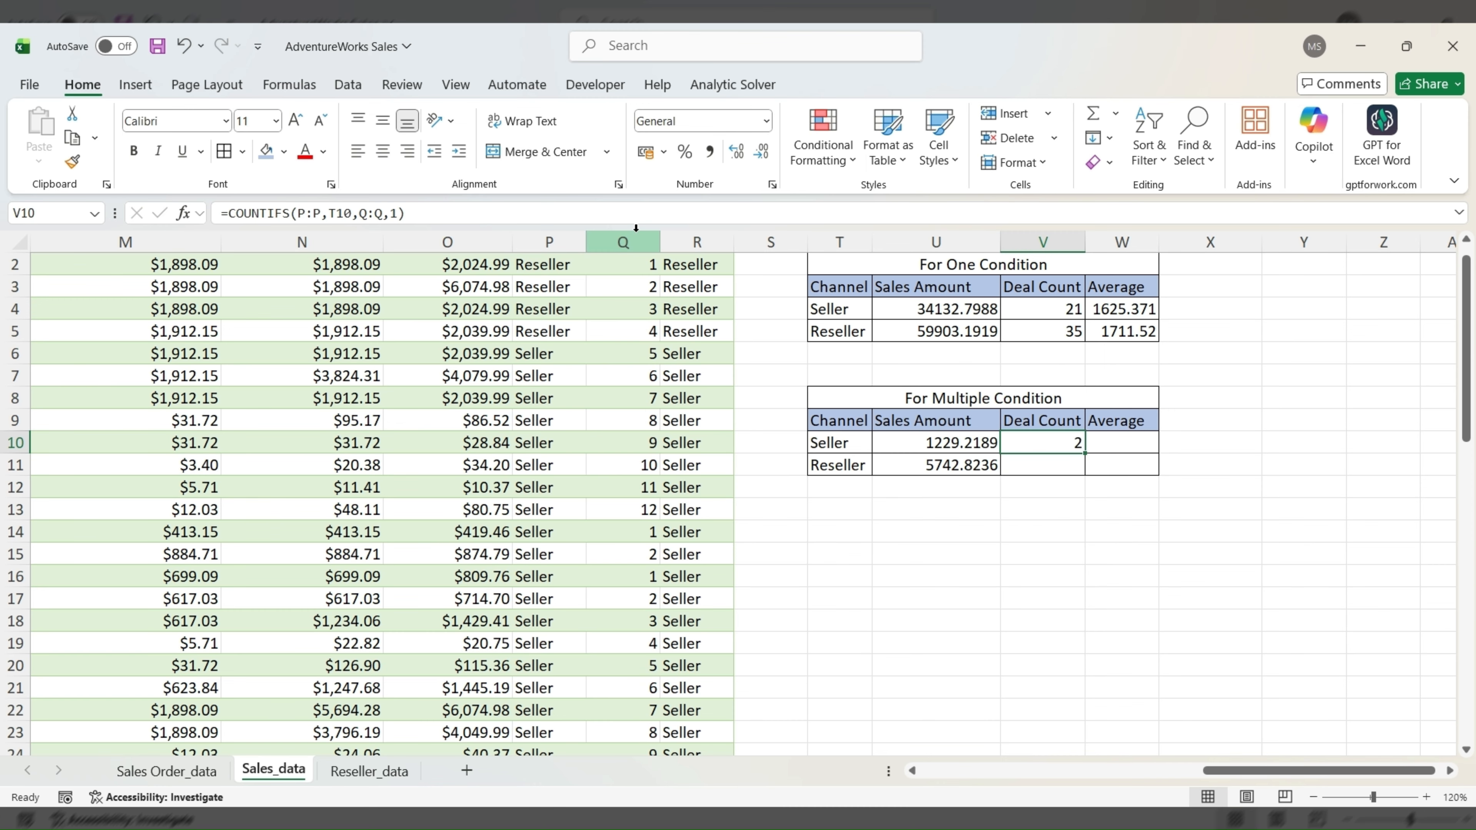
{"action": "left_click_drag", "start_coordinate": [1085, 452], "coordinate": [1084, 470]}
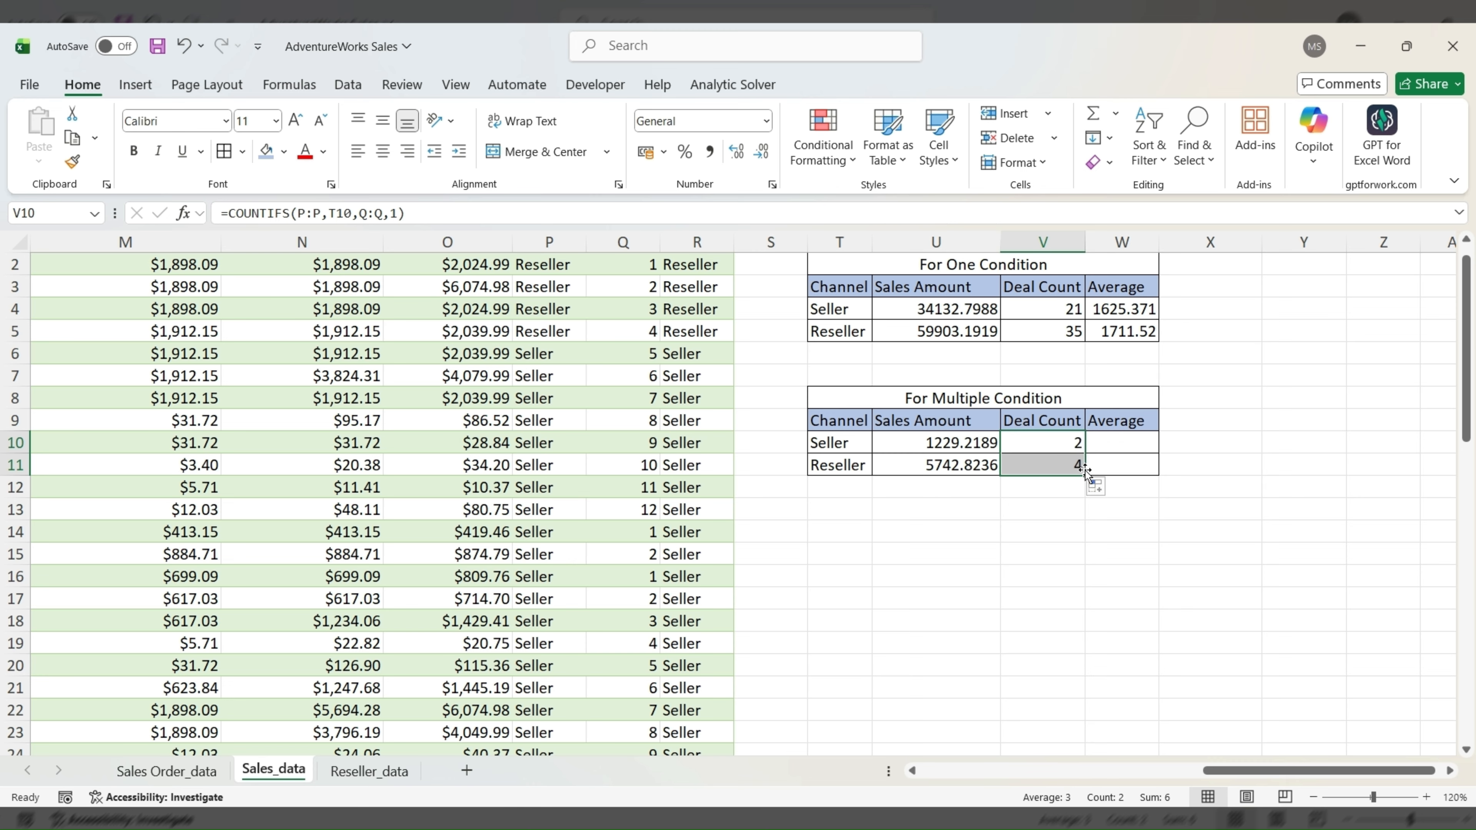
Start an AVERAGEIFS formula in W10, the Seller average for multiple conditions, with O:O as the average range.
{"action": "left_click", "coordinate": [1112, 449]}
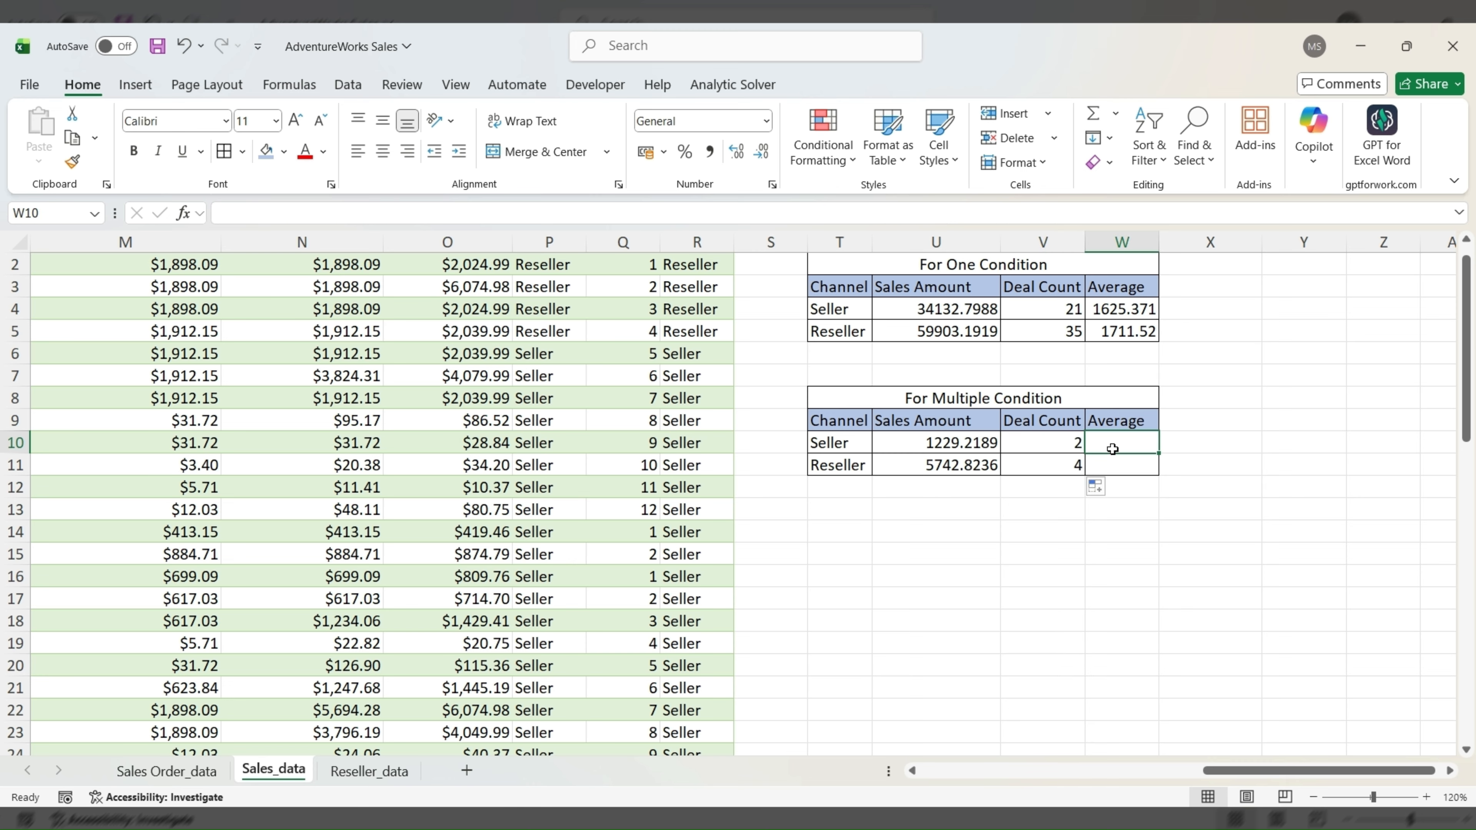
{"action": "type", "text": "=Aver"}
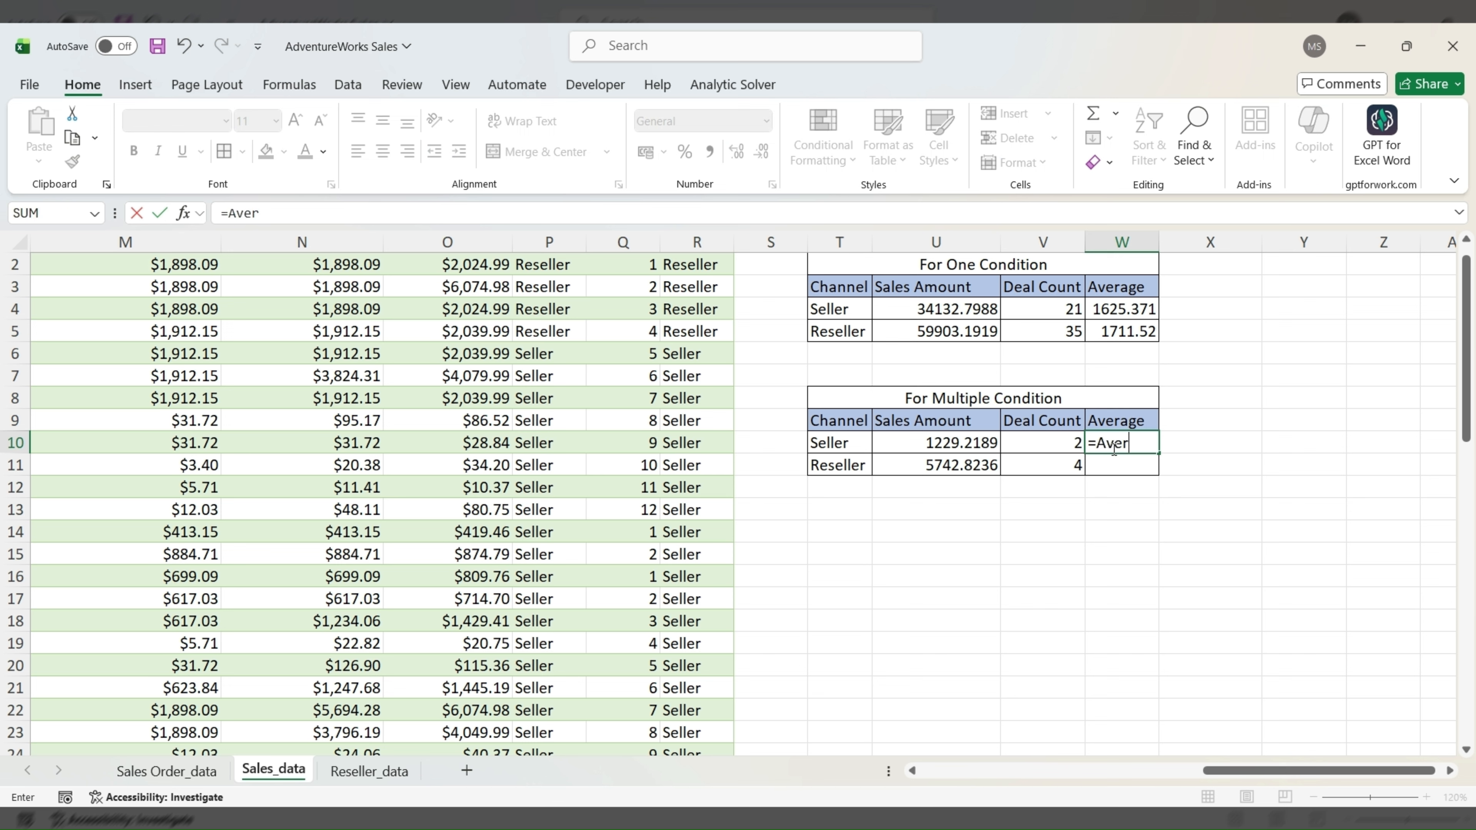
{"action": "key", "text": "Down"}
{"action": "key", "text": "Down"}
{"action": "key", "text": "Down"}
{"action": "key", "text": "Tab"}
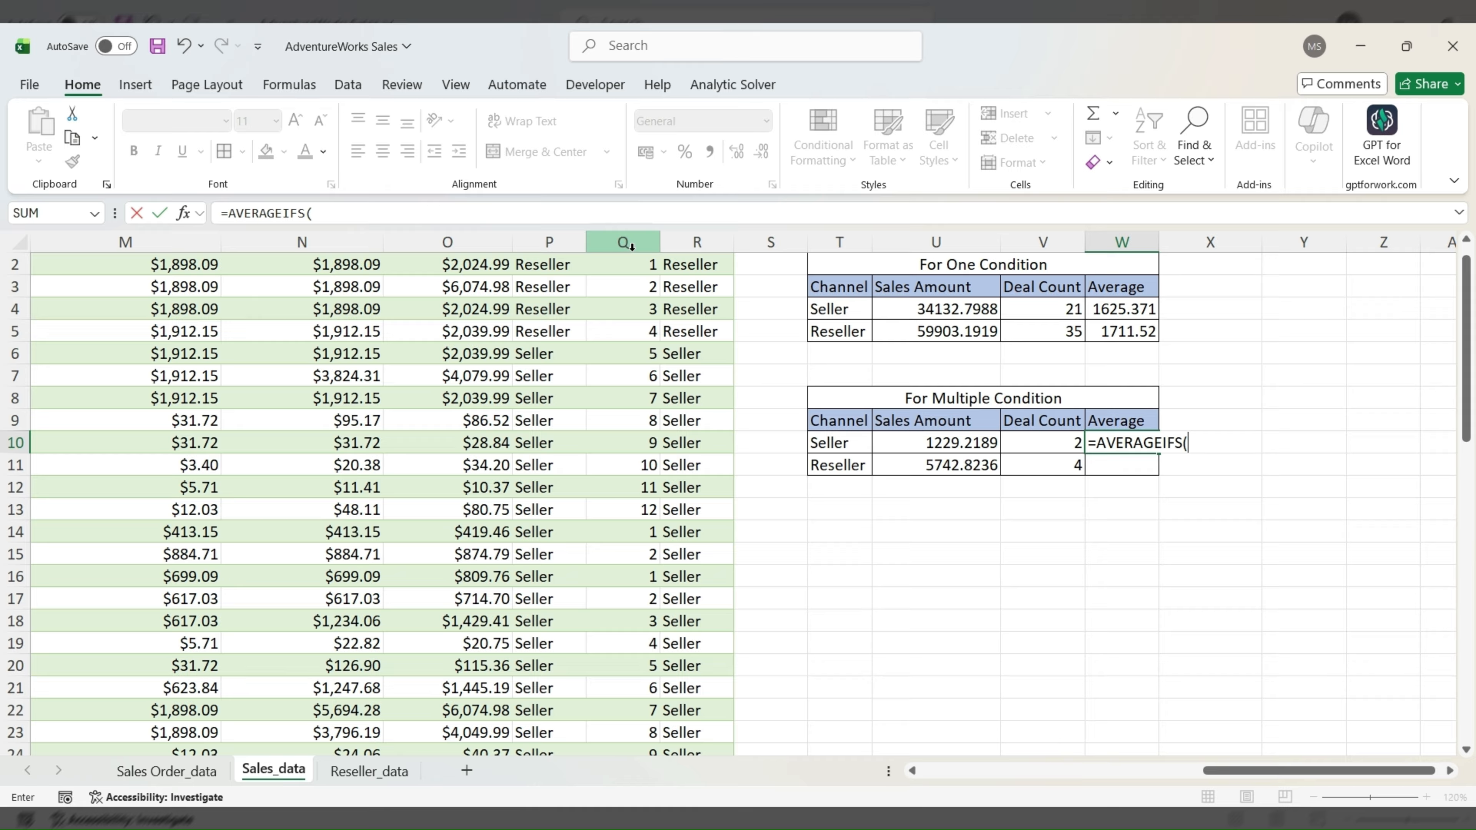
{"action": "left_click", "coordinate": [460, 235]}
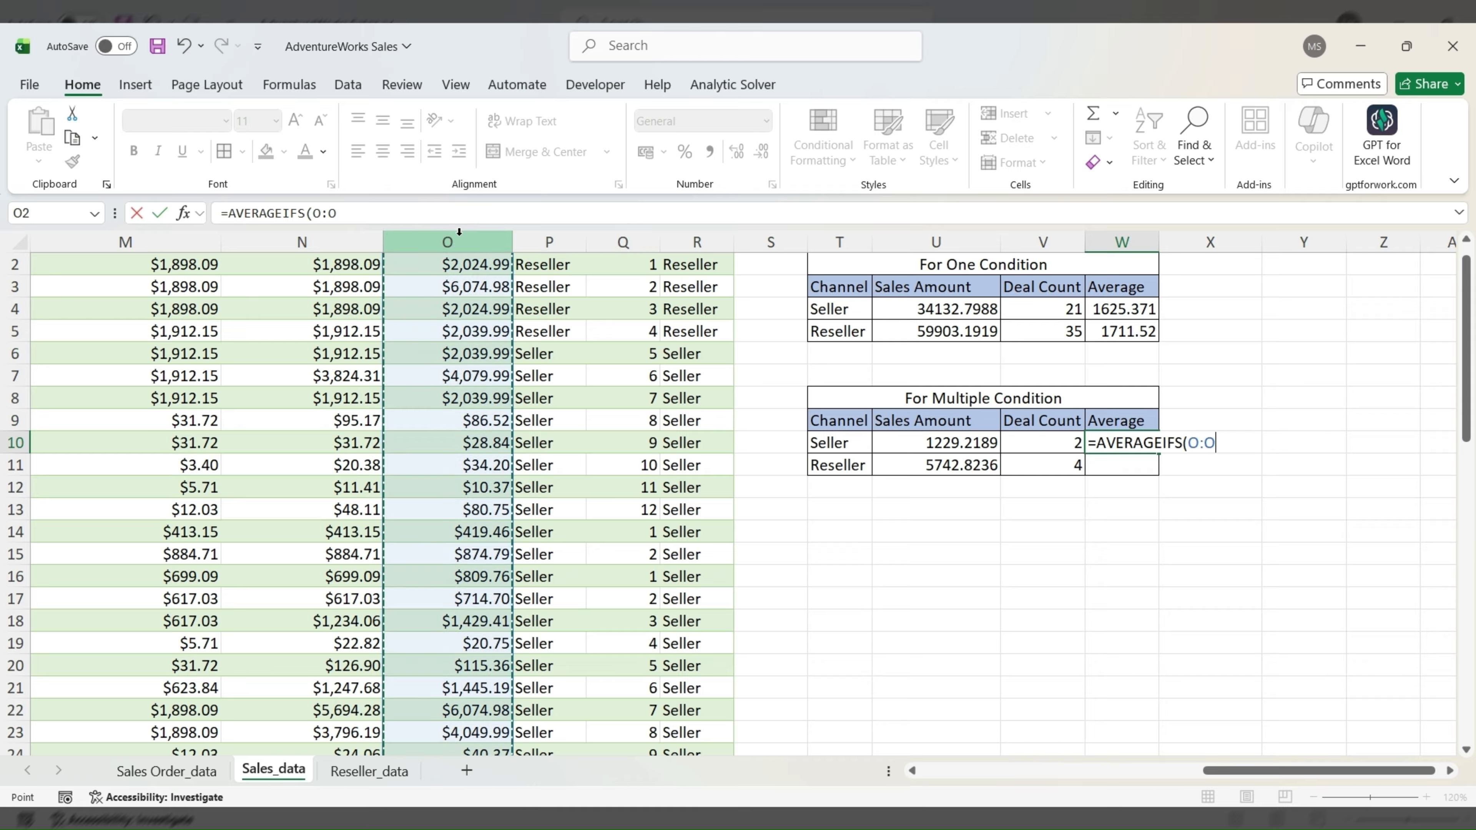
Complete W10's AVERAGEIFS formula with the criteria pairs P:P with T10 and Q:Q with 1.
{"action": "type", "text": ","}
{"action": "left_click", "coordinate": [554, 238]}
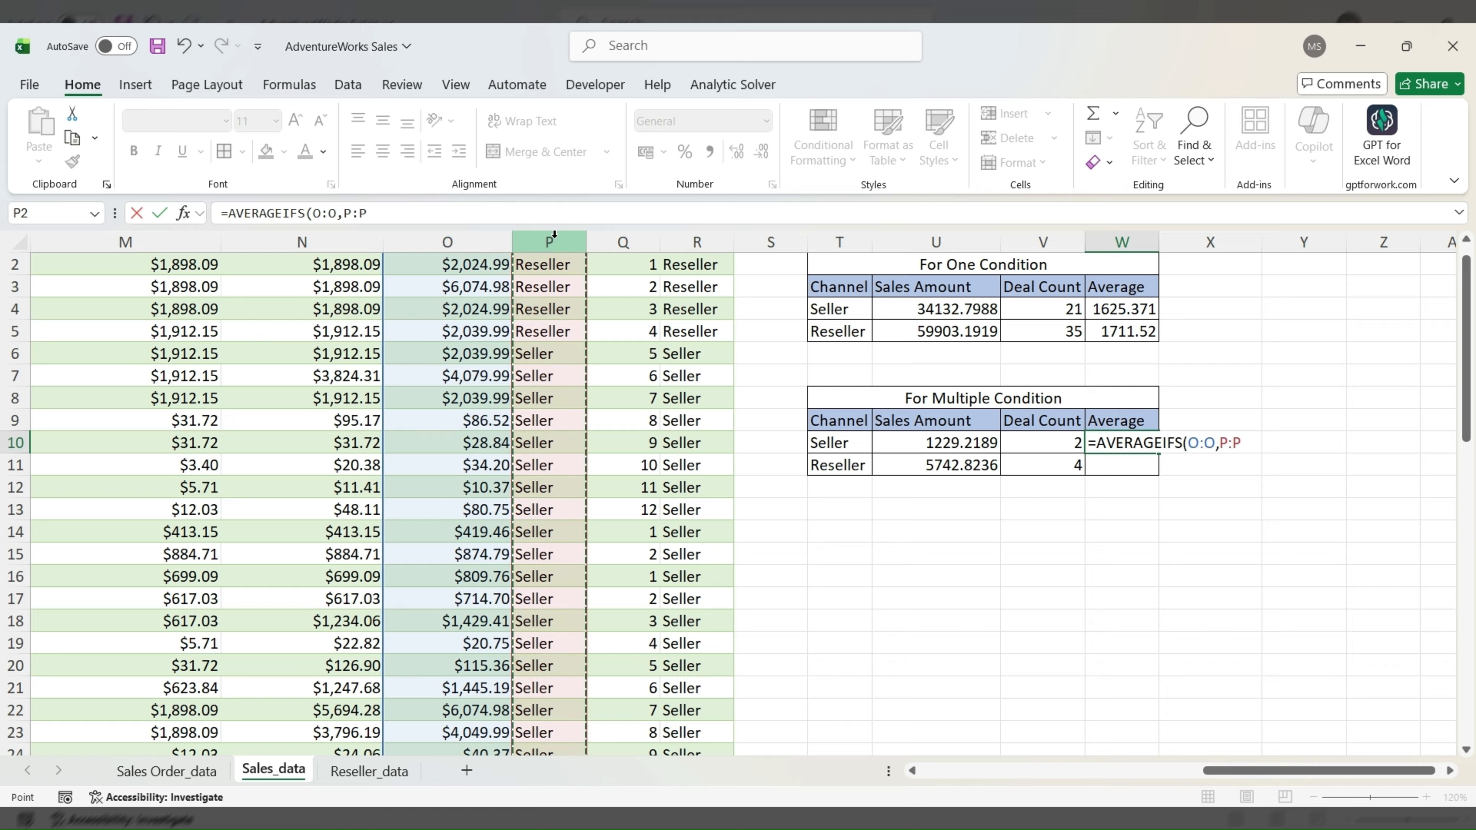
{"action": "type", "text": ","}
{"action": "left_click", "coordinate": [837, 445]}
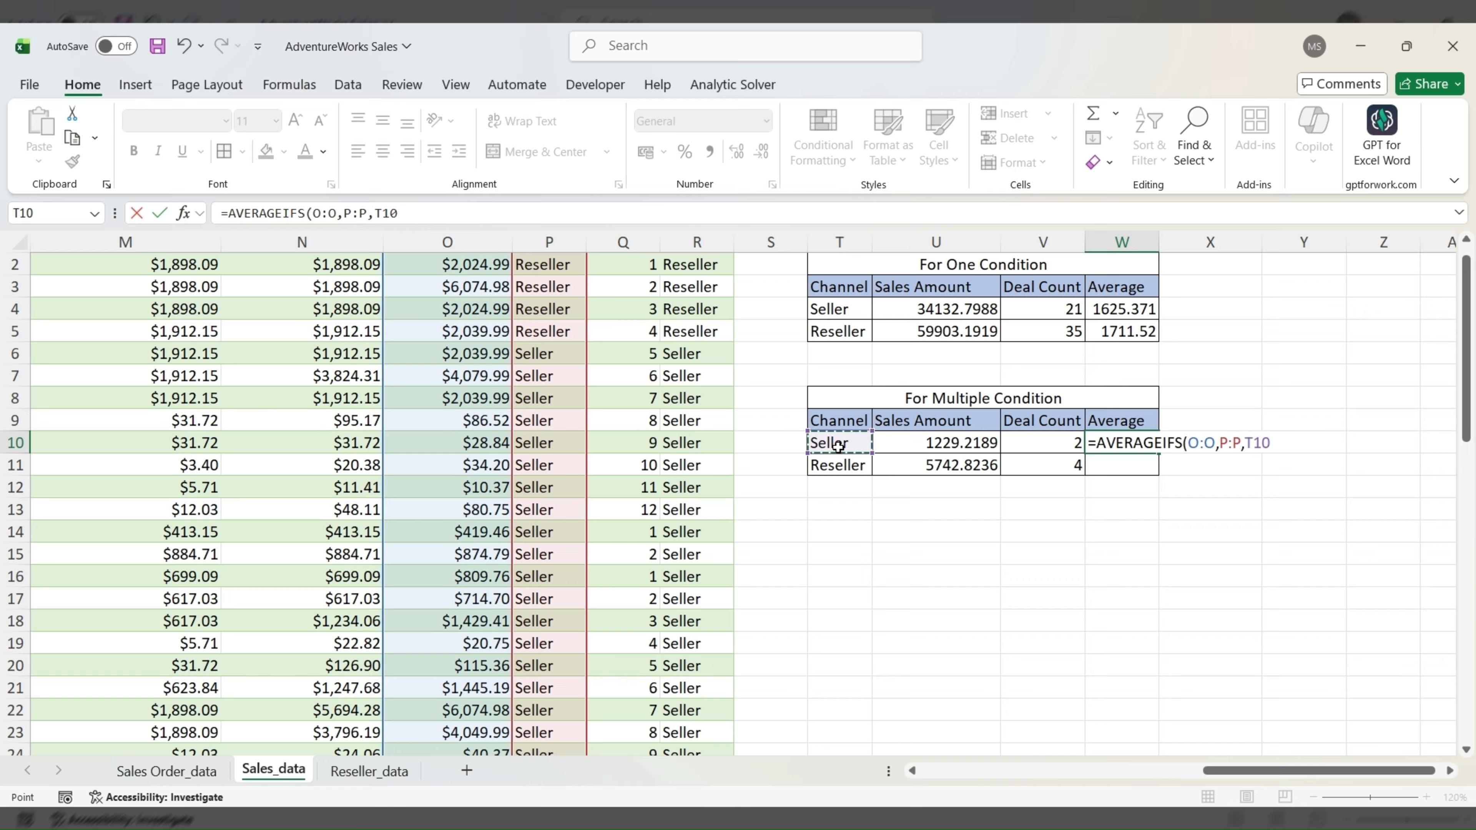
{"action": "type", "text": ","}
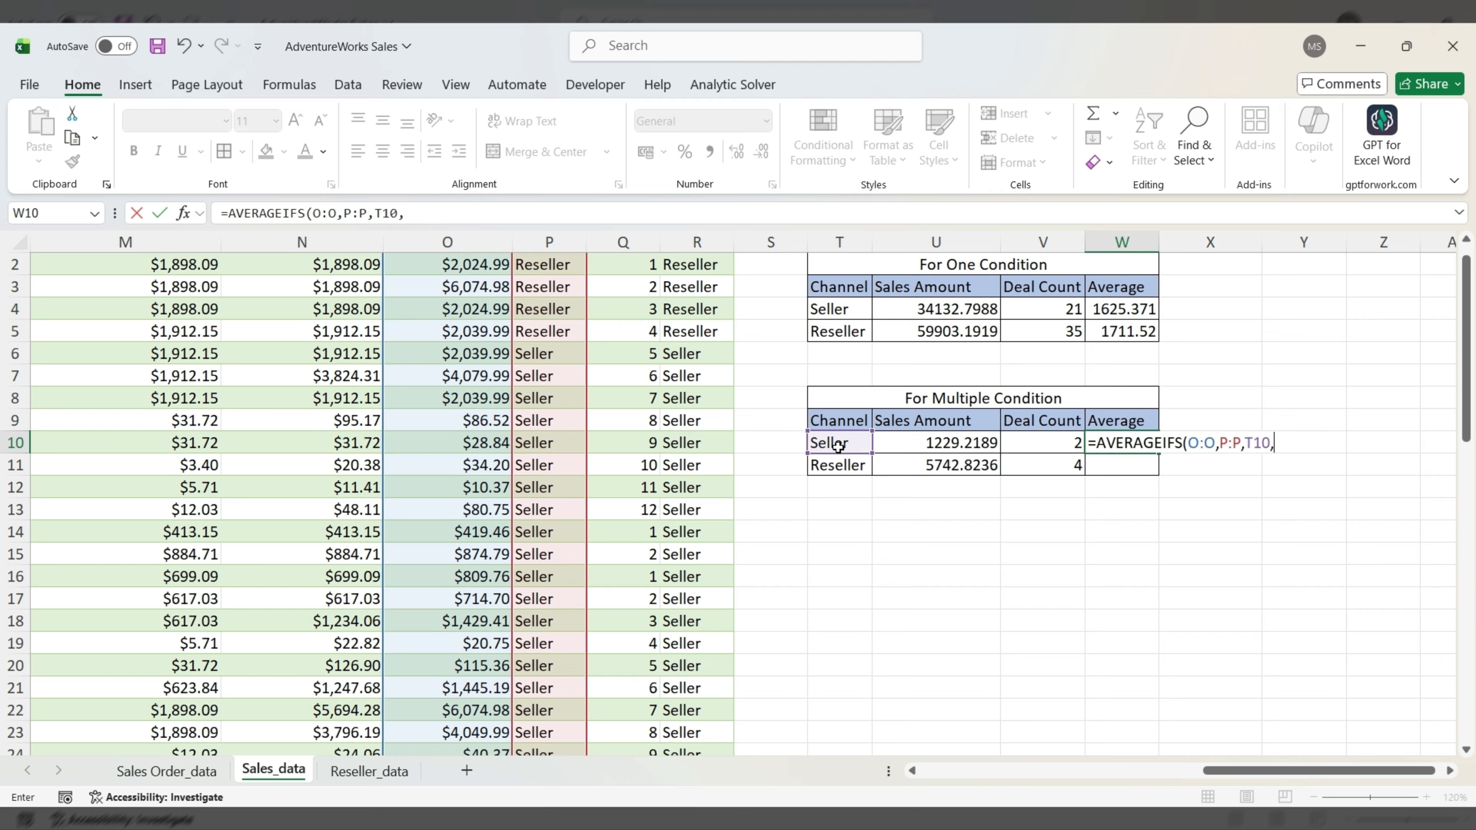
{"action": "left_click", "coordinate": [636, 243]}
{"action": "type", "text": ",1)"}
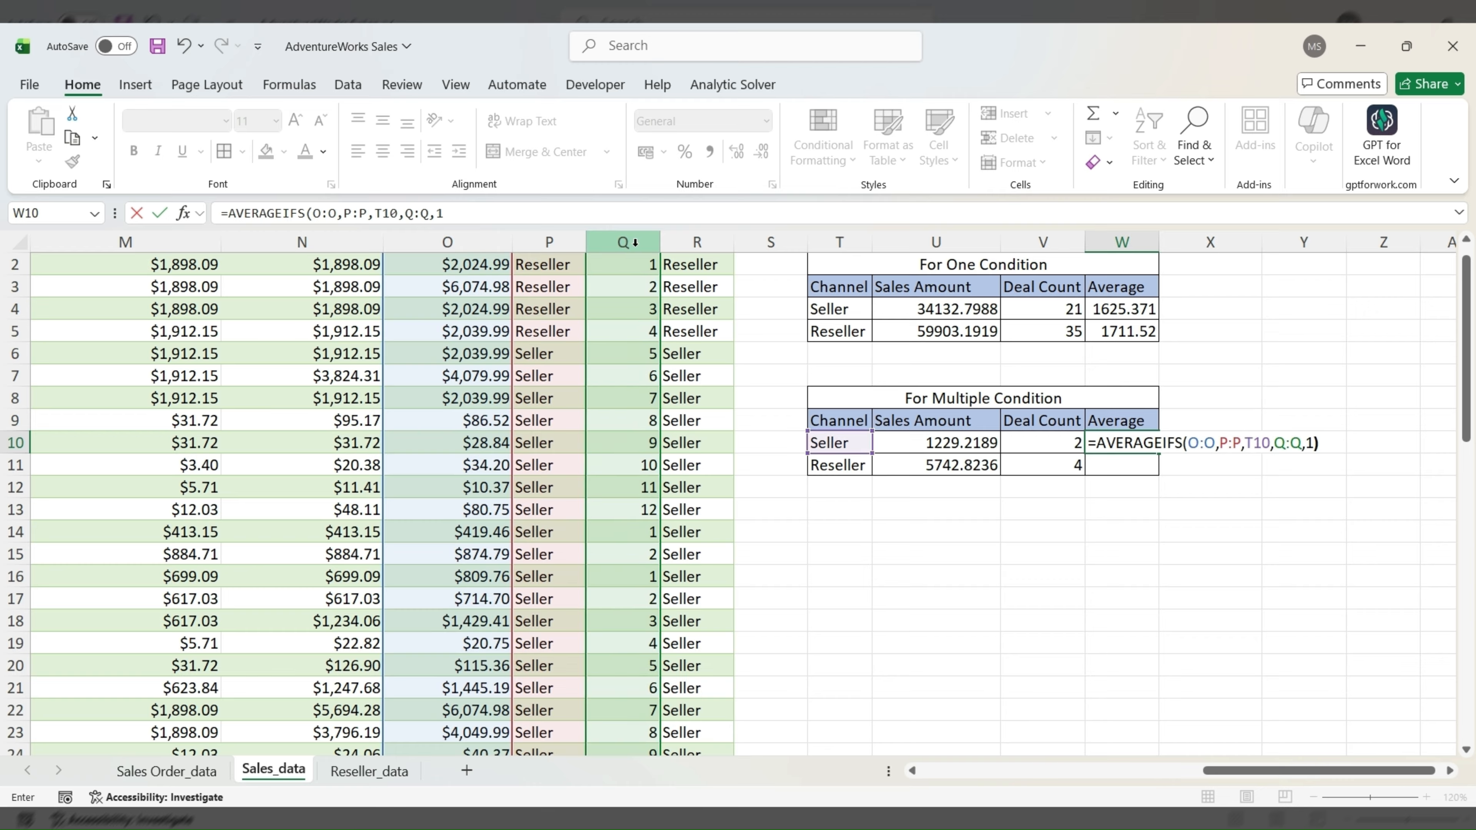
{"action": "key", "text": "ctrl+Return"}
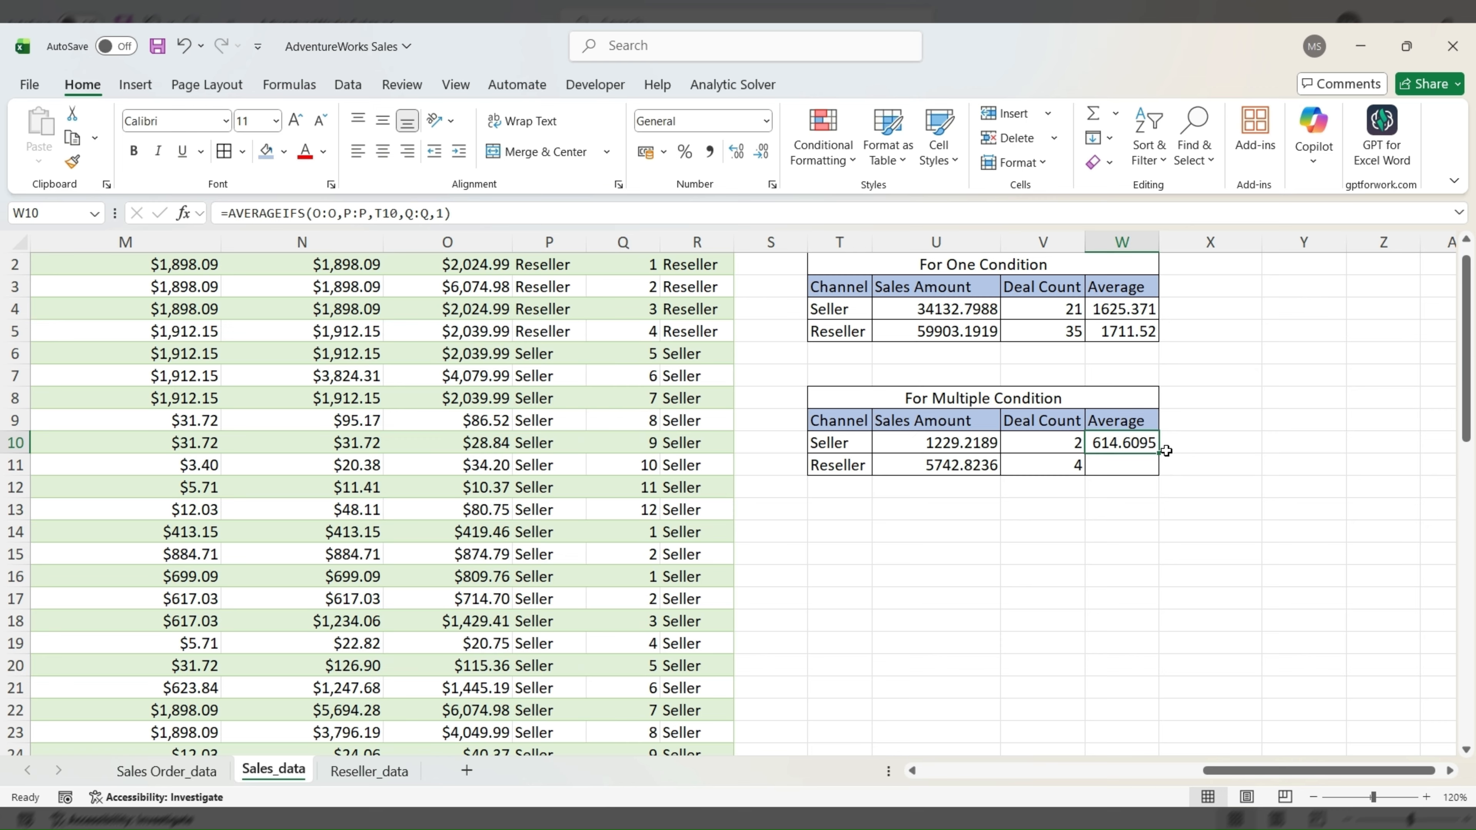
Fill the AVERAGEIFS formula down to W11 and review the Average and Deal Count formulas in the multiple-condition table.
{"action": "left_click_drag", "start_coordinate": [1158, 453], "coordinate": [1159, 470]}
{"action": "left_click", "coordinate": [1139, 466]}
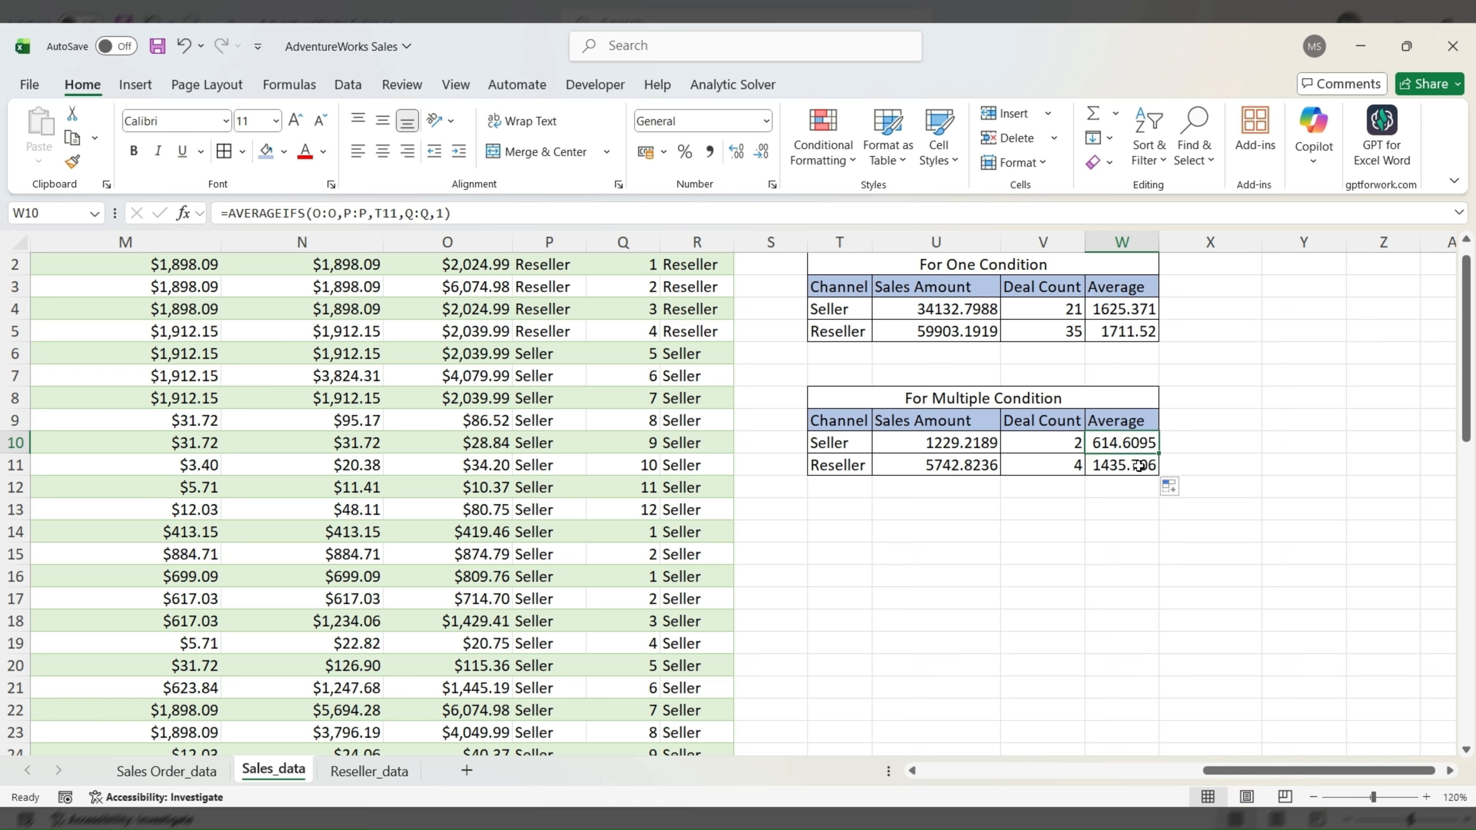
{"action": "key", "text": "Up"}
{"action": "key", "text": "Left"}
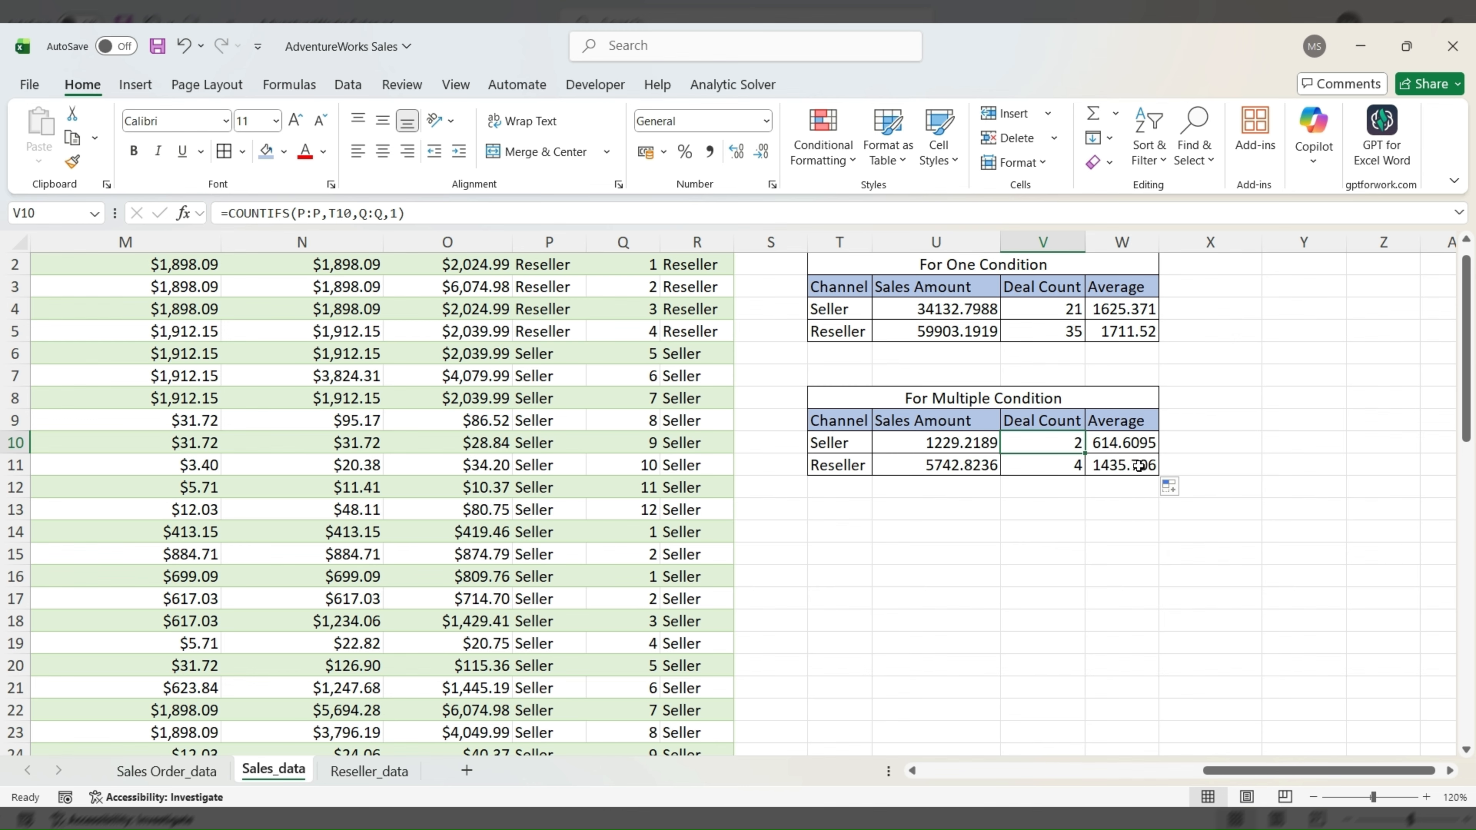
{"action": "key", "text": "Down"}
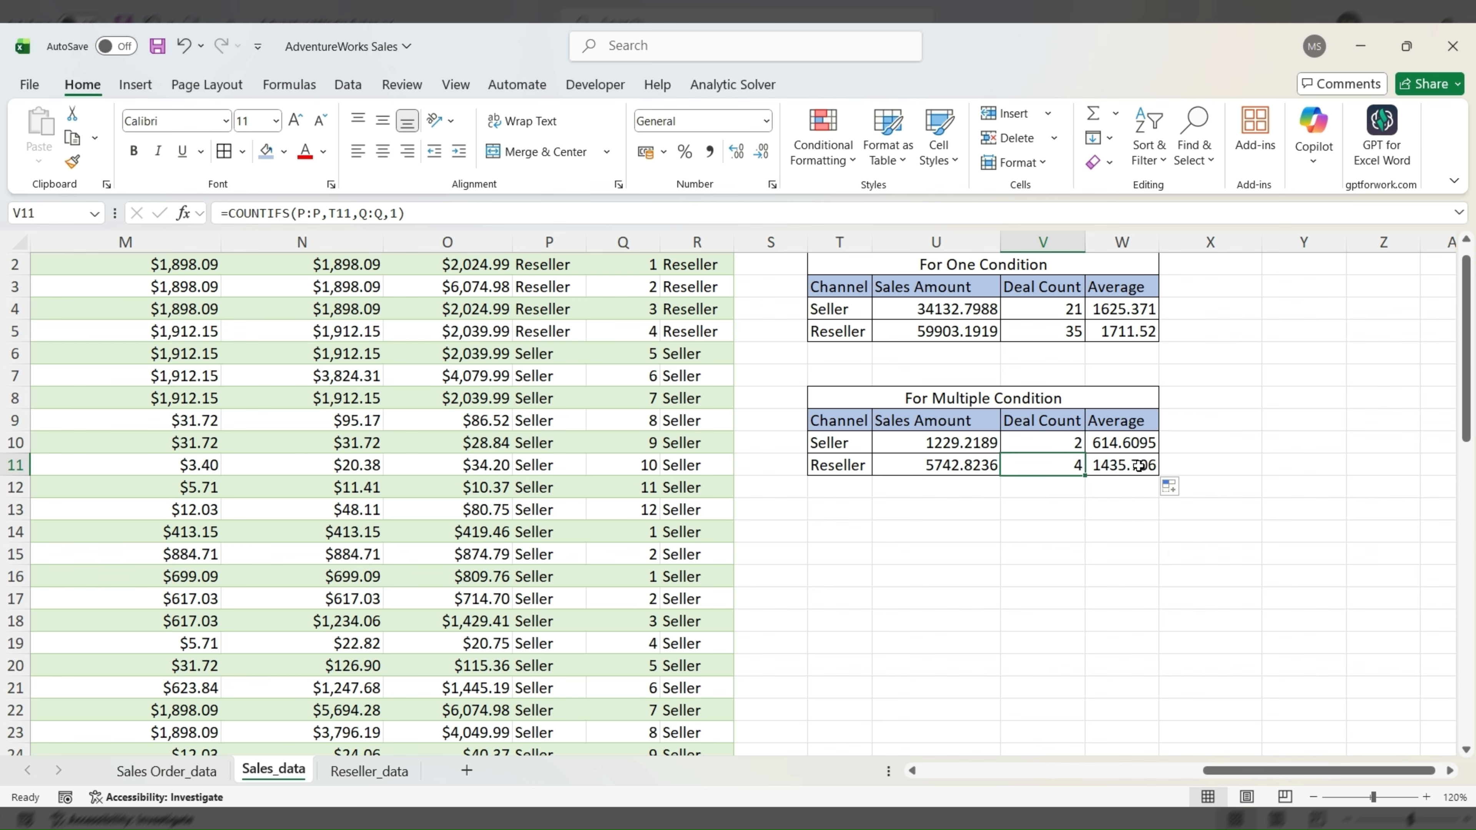